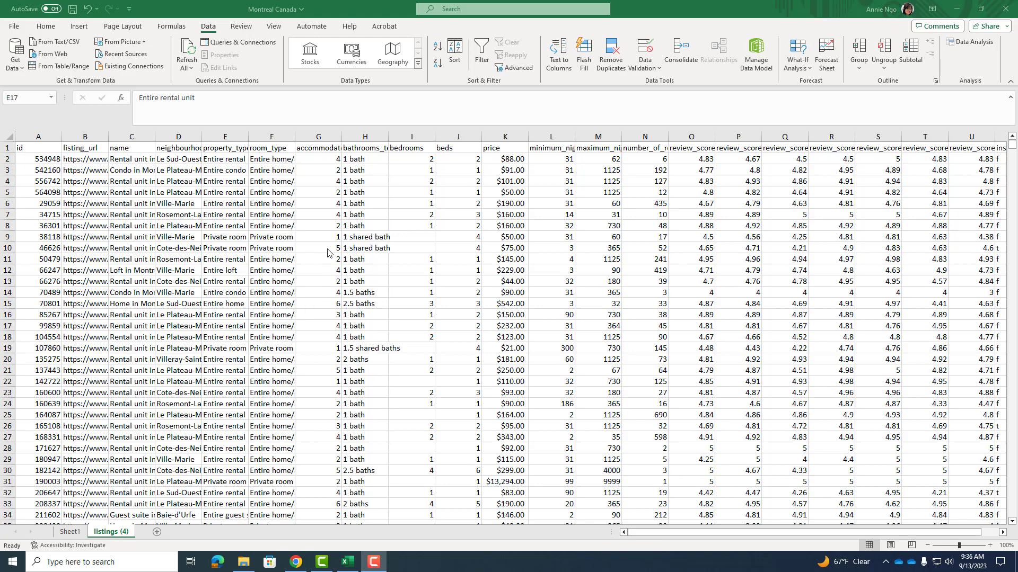
# Step: Select a cell inside the Montreal listings data
pyautogui.click(273, 251)
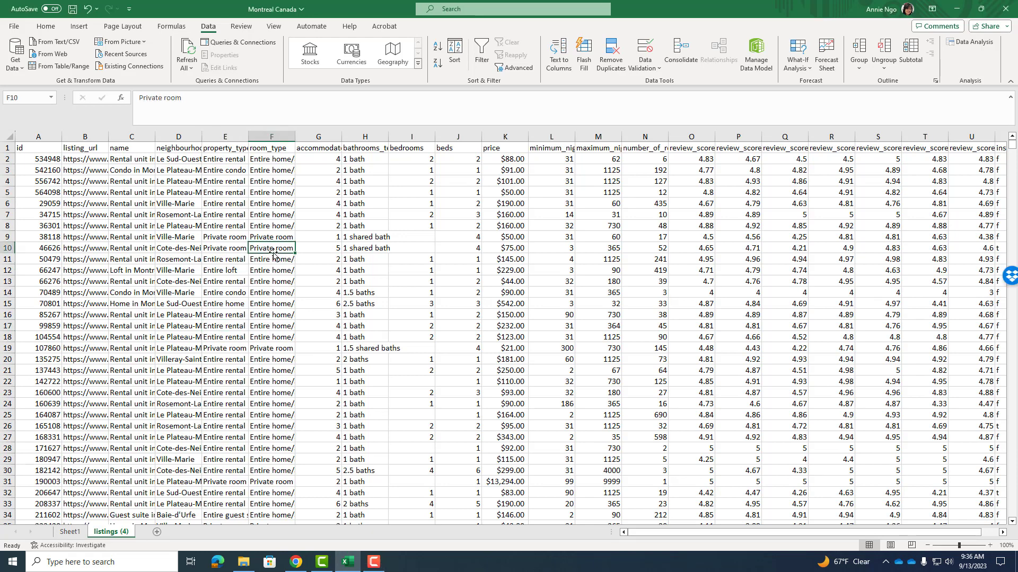
# Step: Insert a PivotTable from the detected listings range on a new worksheet
pyautogui.click(80, 27)
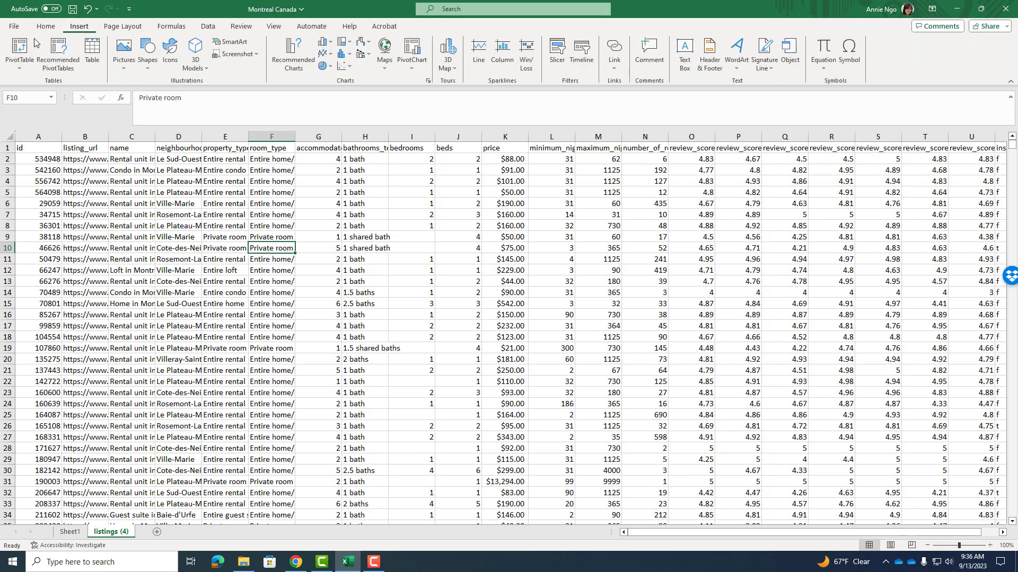
pyautogui.click(19, 52)
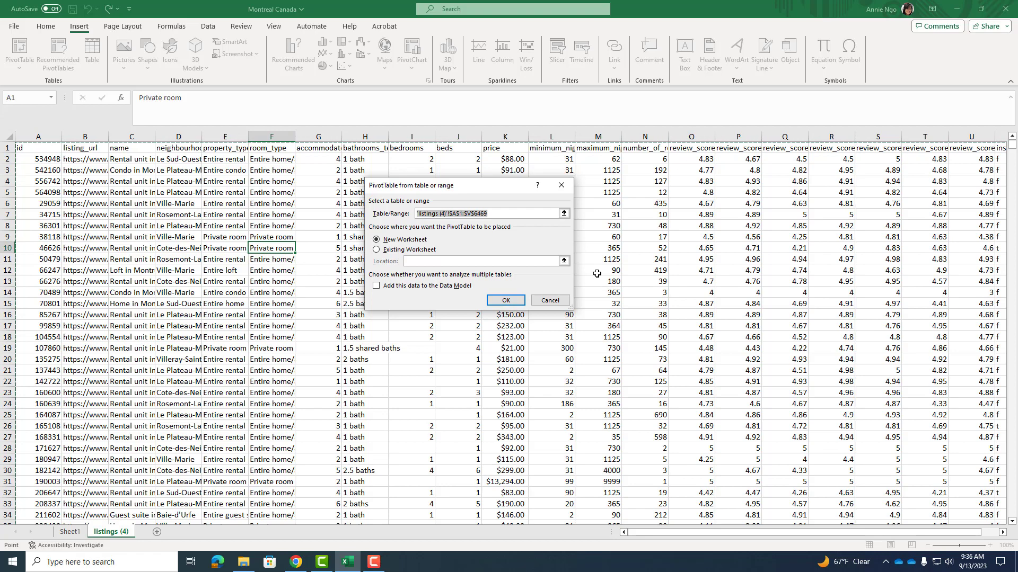
pyautogui.click(495, 305)
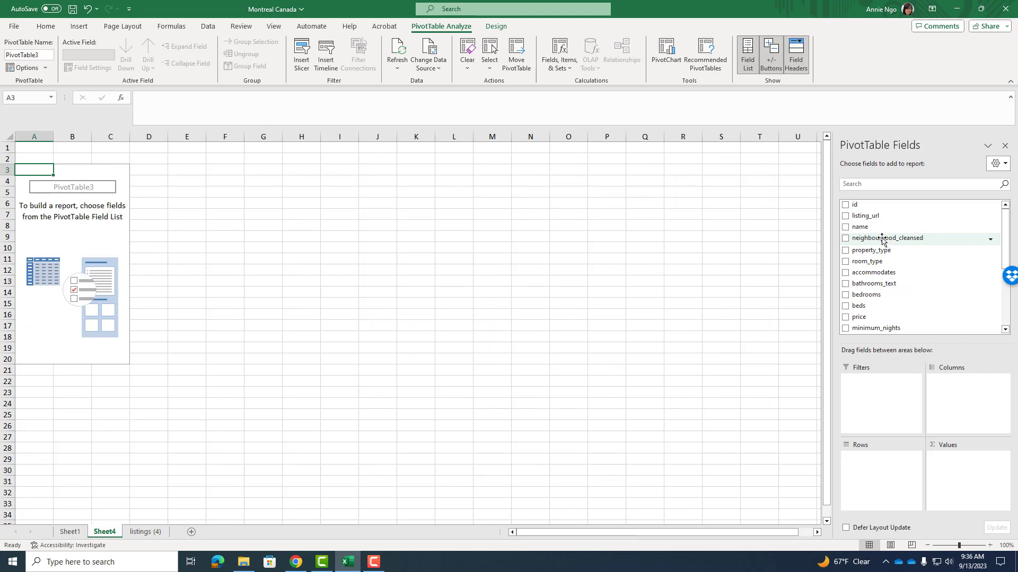
# Step: Add neighbourhood_cleansed to both Rows and Values to count listings per neighbourhood
pyautogui.moveTo(882, 239); pyautogui.dragTo(885, 486)
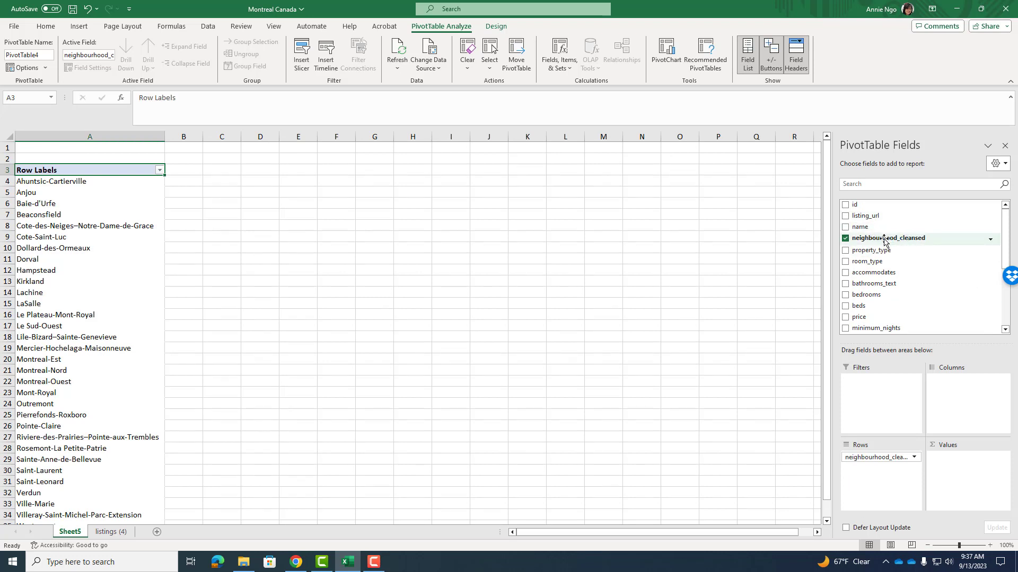
pyautogui.moveTo(886, 241); pyautogui.dragTo(971, 473)
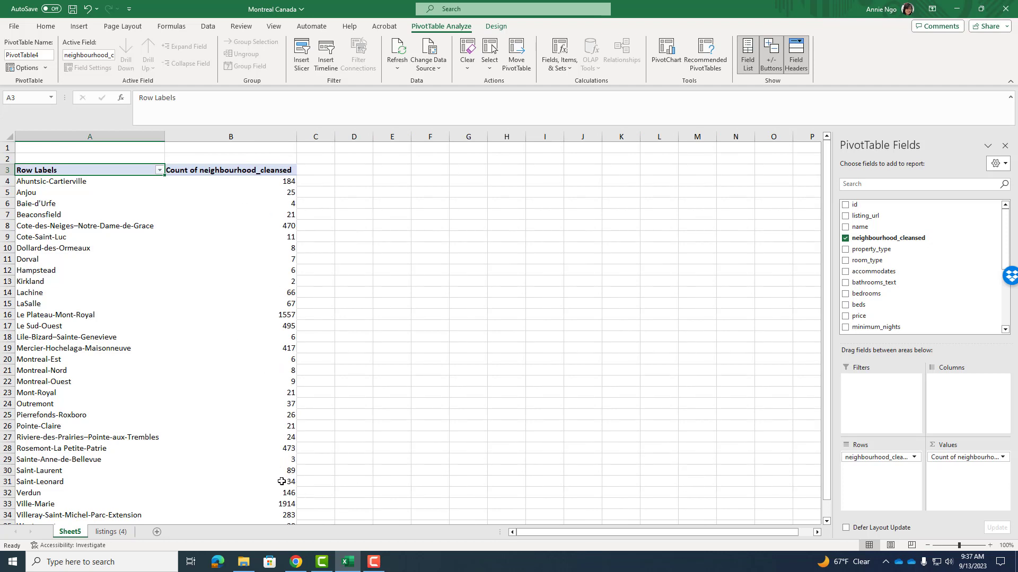
# Step: Sort the neighbourhood counts largest to smallest, putting Ville-Marie (1914) first
pyautogui.click(264, 212)
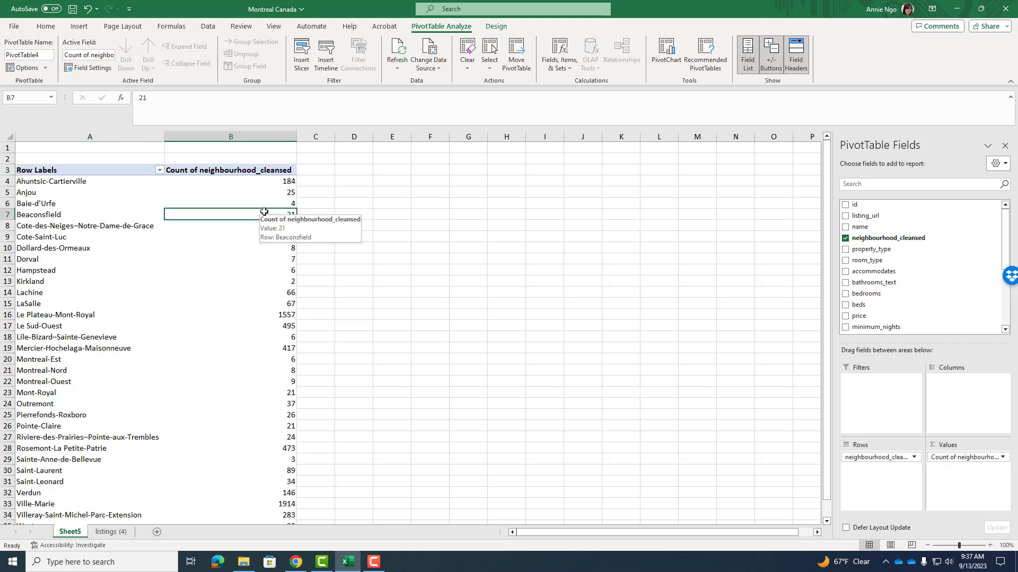
pyautogui.rightClick(264, 212)
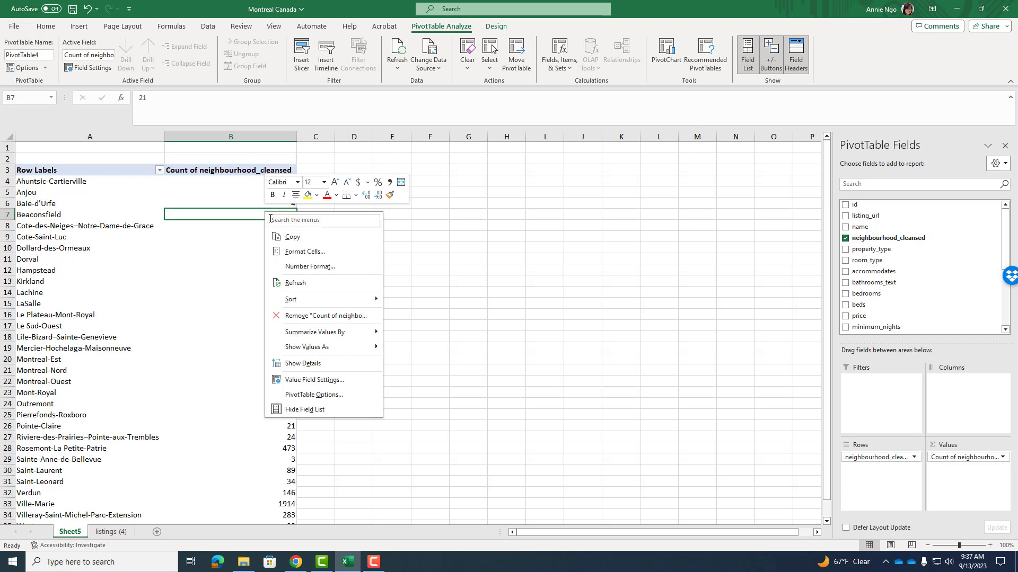
pyautogui.moveTo(296, 301)
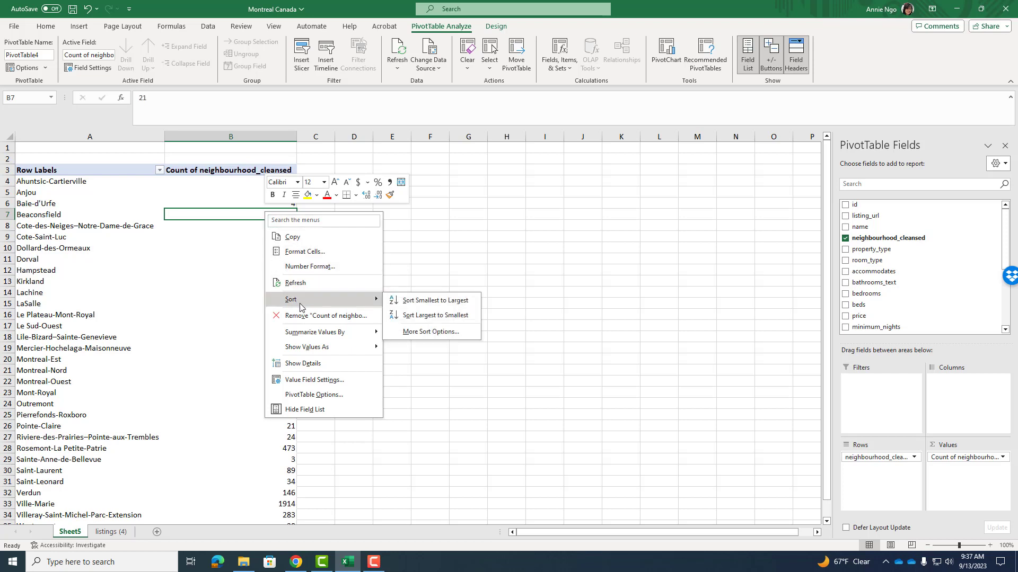
pyautogui.click(419, 316)
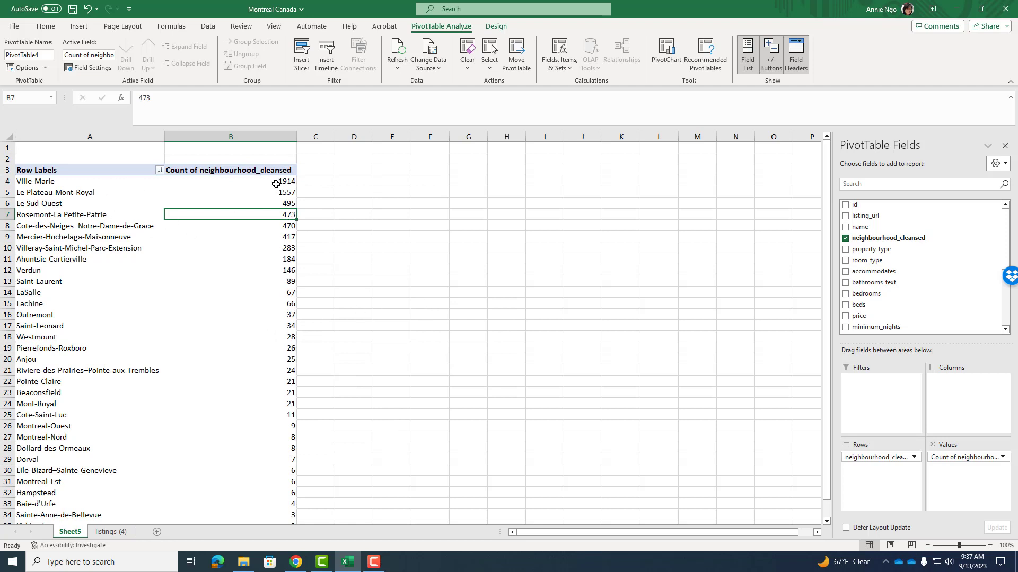
pyautogui.click(365, 311)
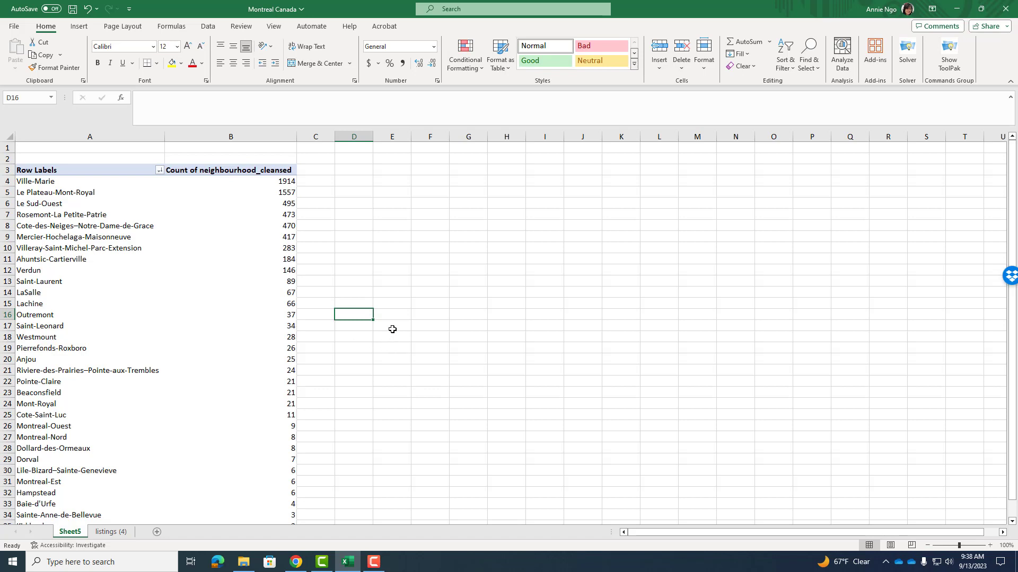
# Step: Copy the top nine neighbourhood rows A4:B12 from the pivot
pyautogui.click(25, 181)
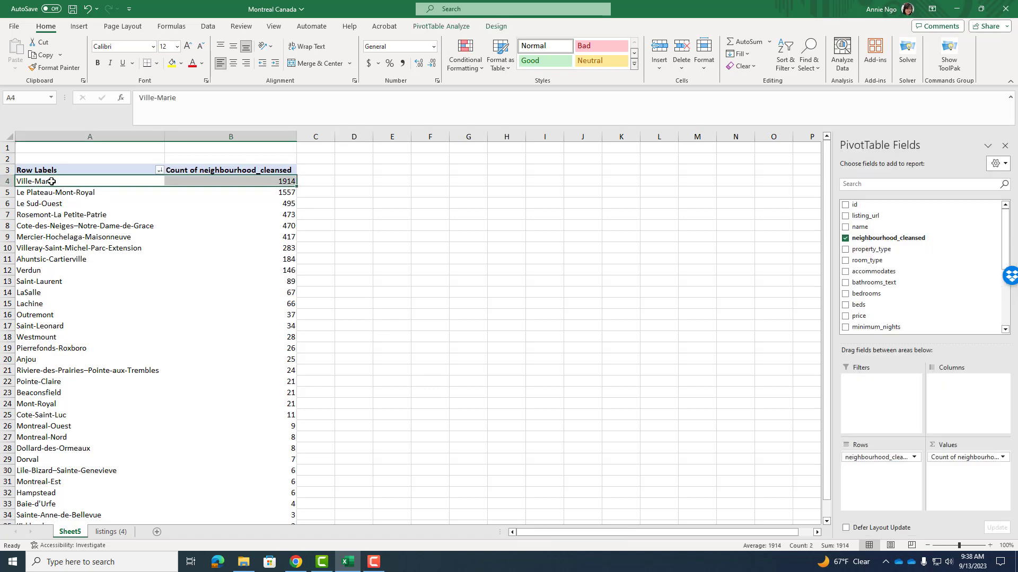
pyautogui.moveTo(51, 182); pyautogui.dragTo(212, 266)
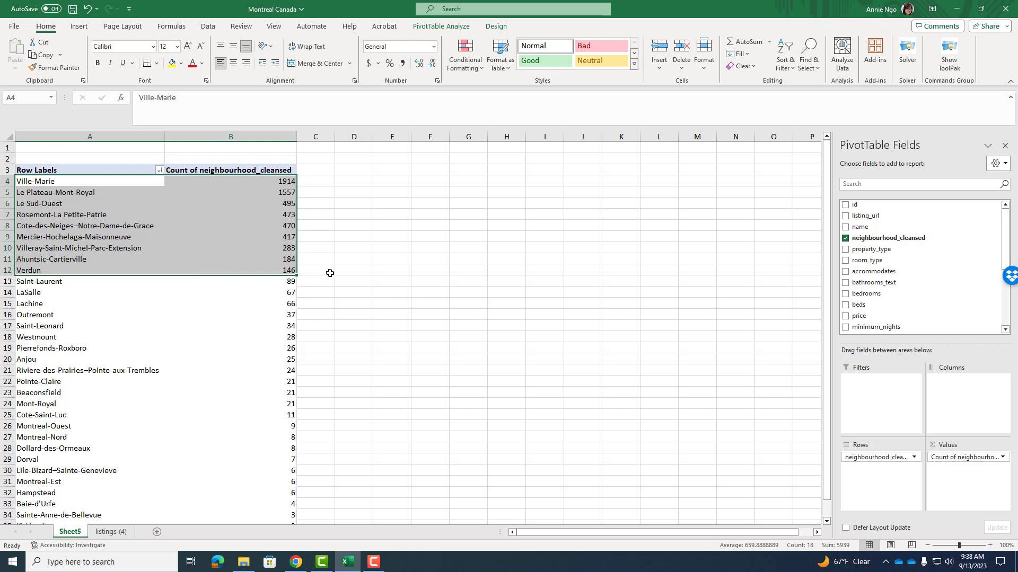
pyautogui.rightClick(106, 211)
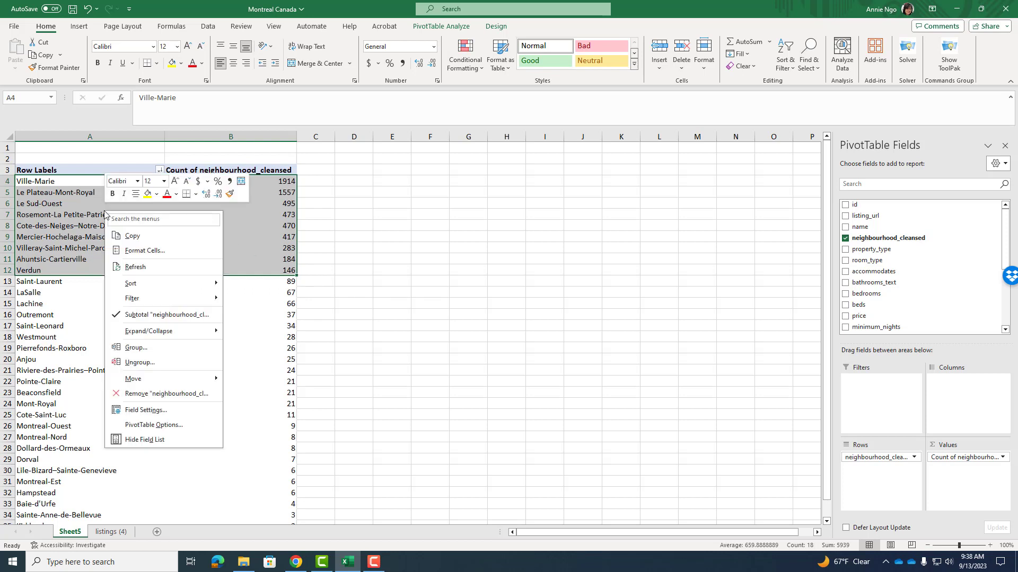
pyautogui.click(132, 236)
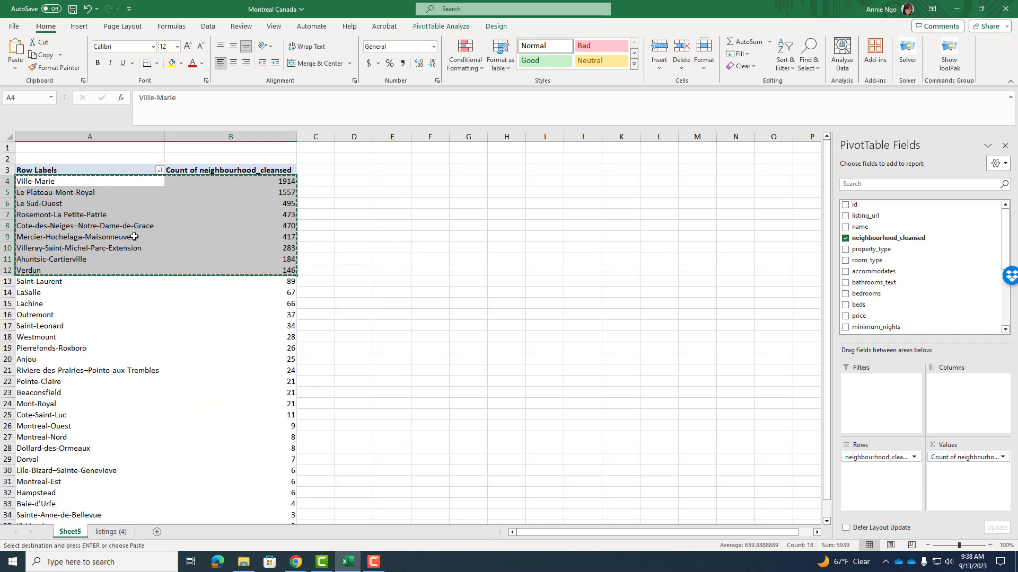
# Step: Paste them as values into G7 and auto-fit column G to the names
pyautogui.click(468, 213)
pyautogui.rightClick(468, 213)
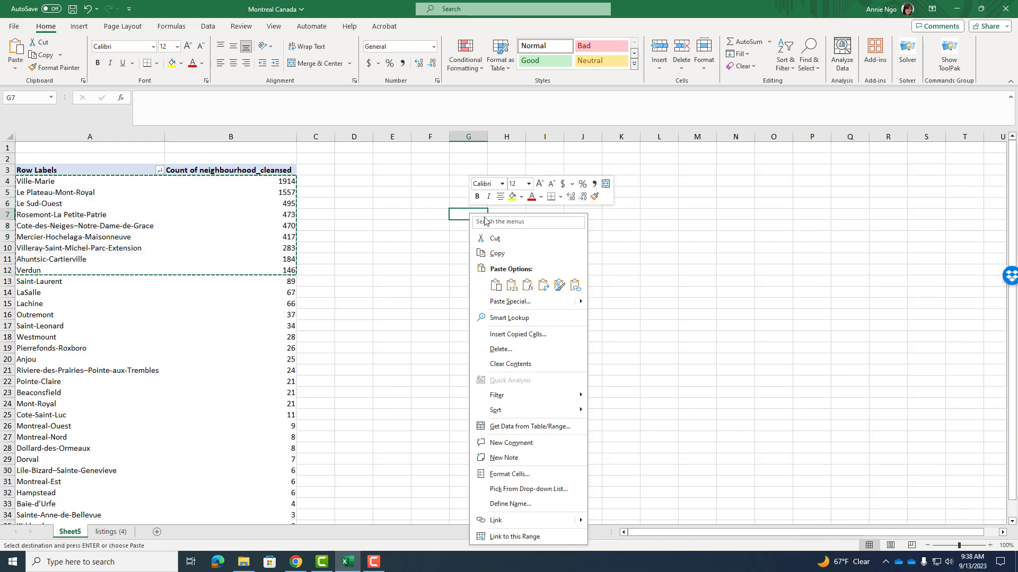
pyautogui.click(510, 291)
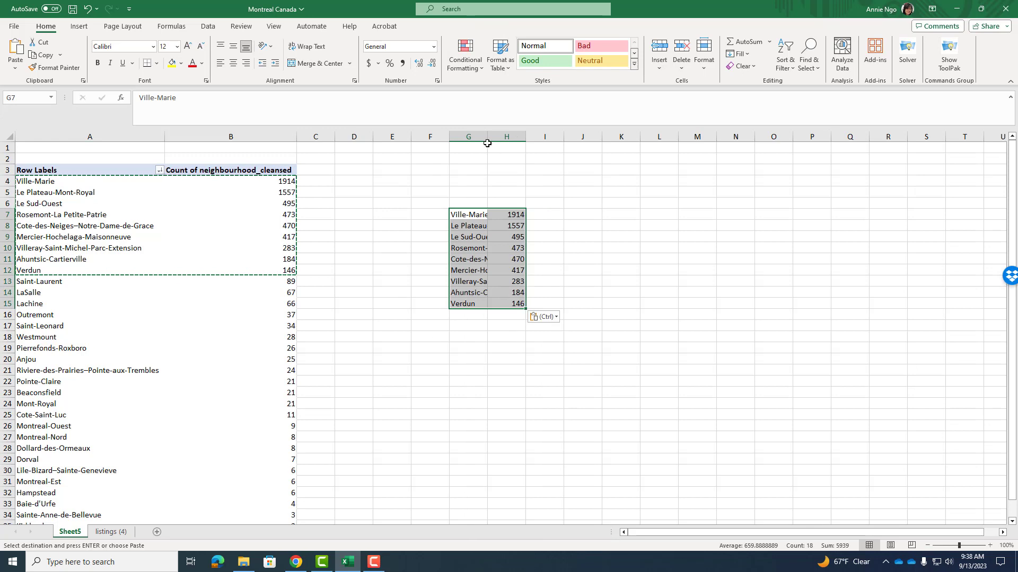
pyautogui.moveTo(525, 139); pyautogui.dragTo(571, 142)
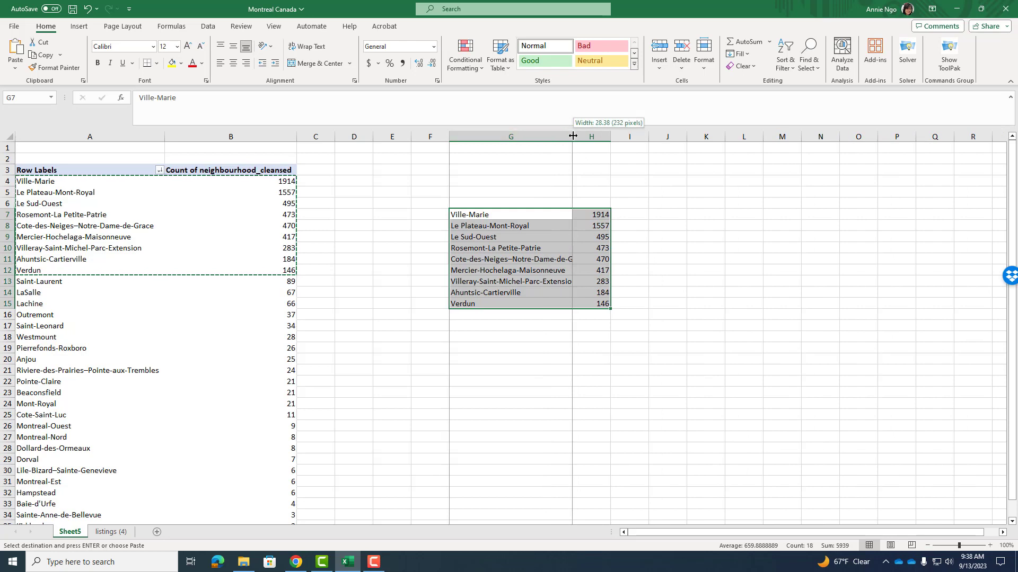
pyautogui.doubleClick(572, 138)
pyautogui.click(614, 390)
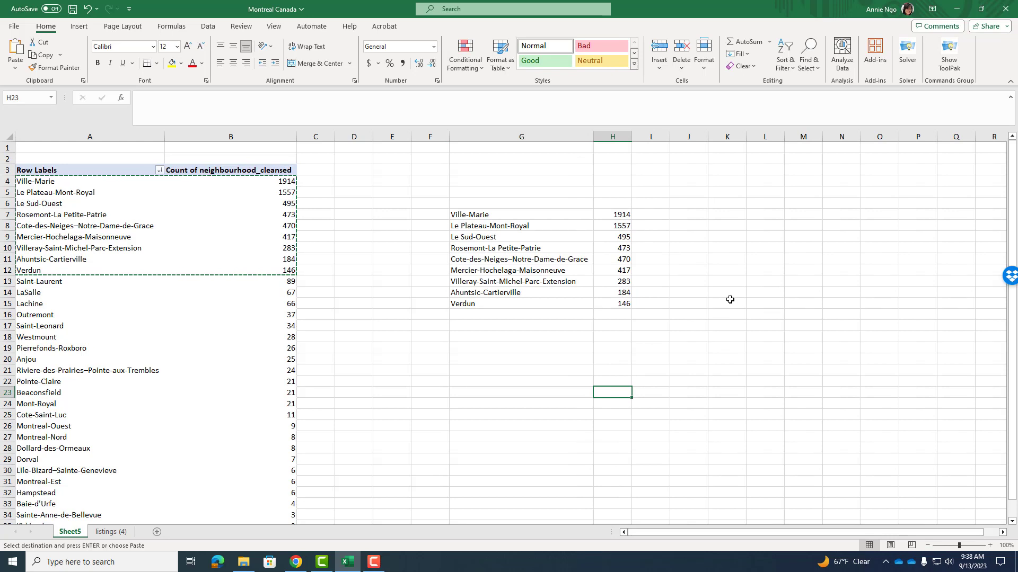
# Step: Insert a 2-D clustered column chart from the G7:H15 range
pyautogui.moveTo(485, 218); pyautogui.dragTo(604, 305)
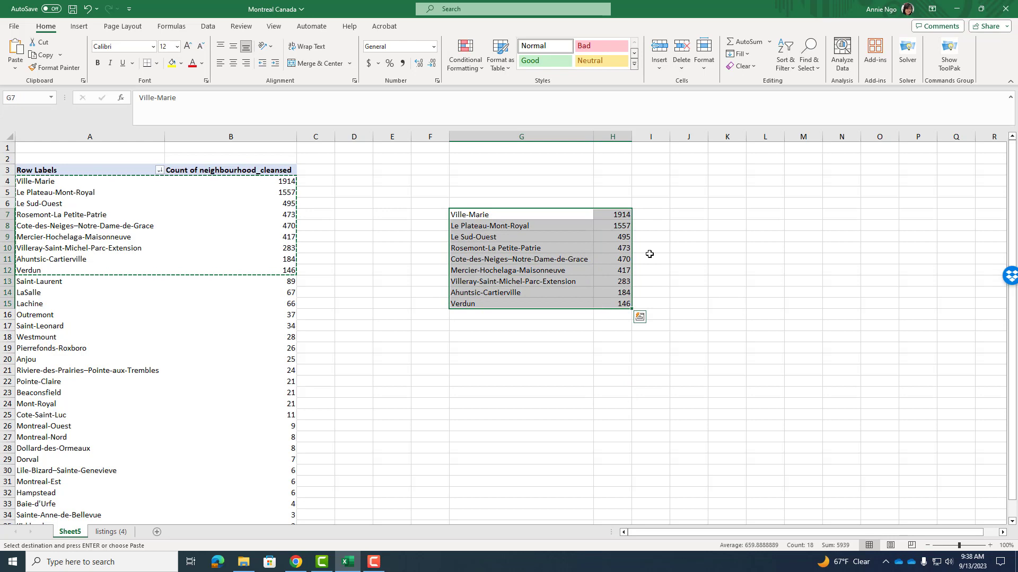
pyautogui.click(79, 27)
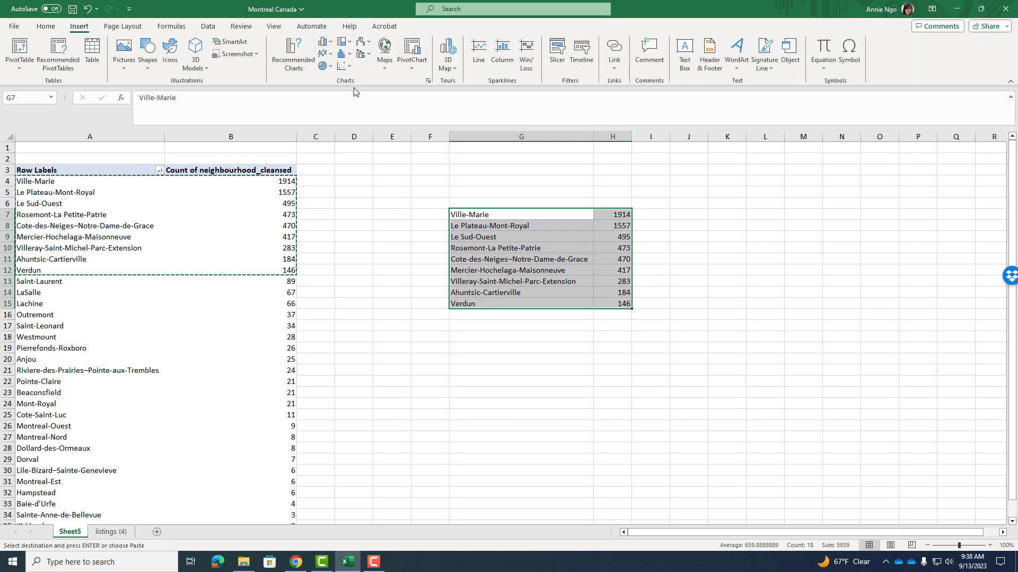
pyautogui.click(330, 44)
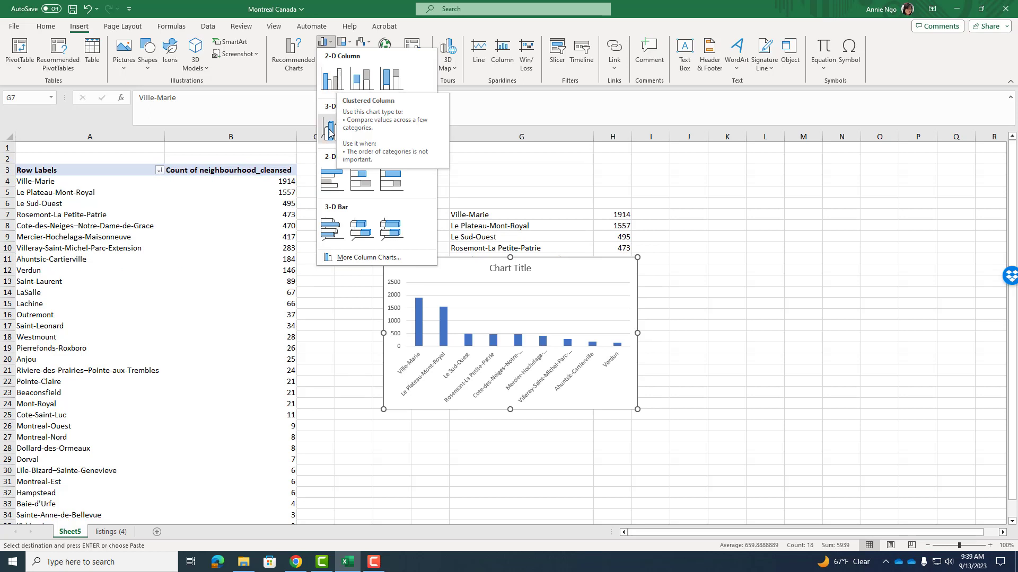
pyautogui.click(333, 84)
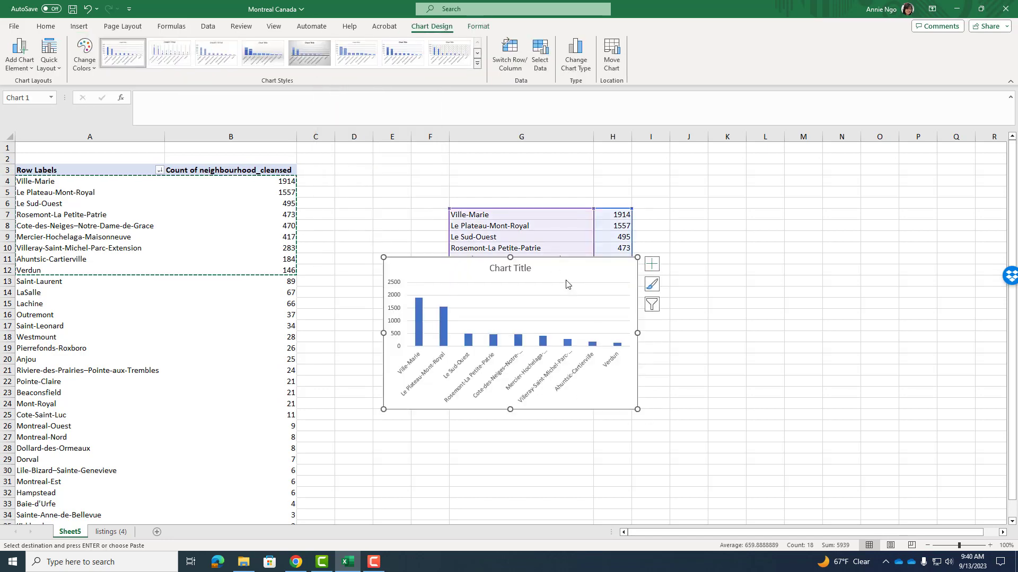
# Step: Move the chart beside the data and retitle it 'Top Neighborhoods in Montreal'
pyautogui.moveTo(561, 273); pyautogui.dragTo(827, 291)
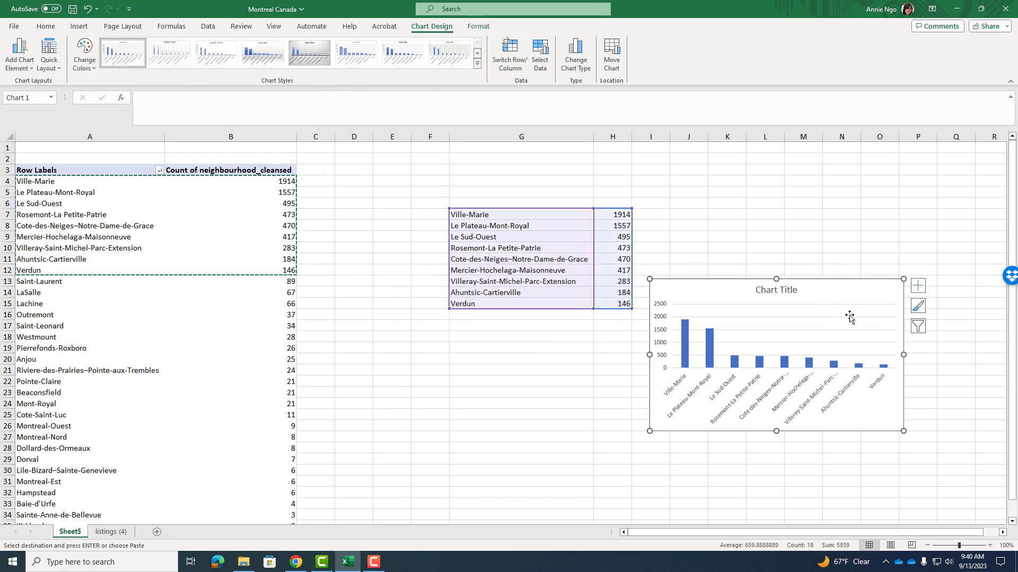
pyautogui.click(779, 290)
pyautogui.tripleClick(774, 292)
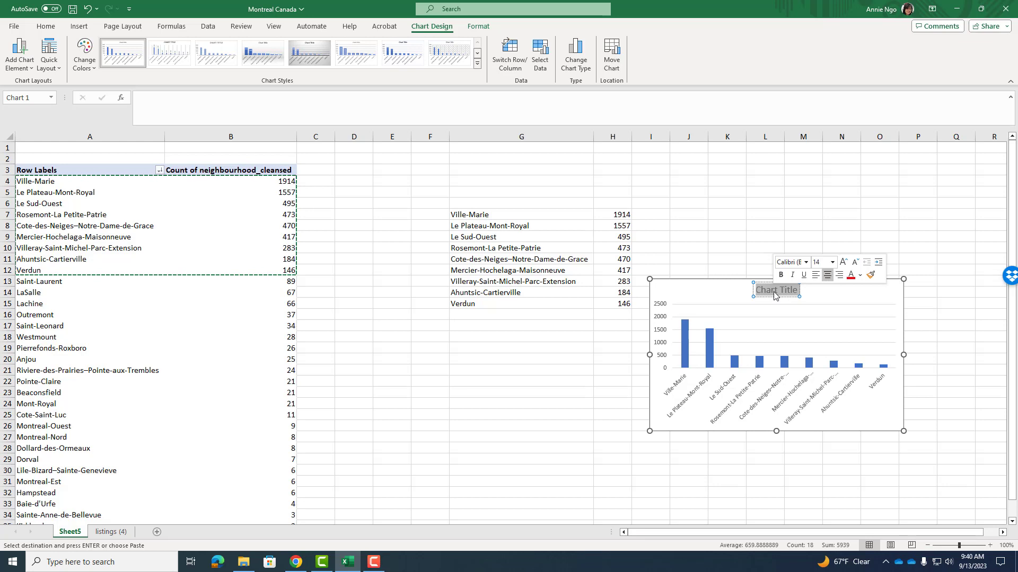
pyautogui.write('Top Neighborhoods in Montreal')
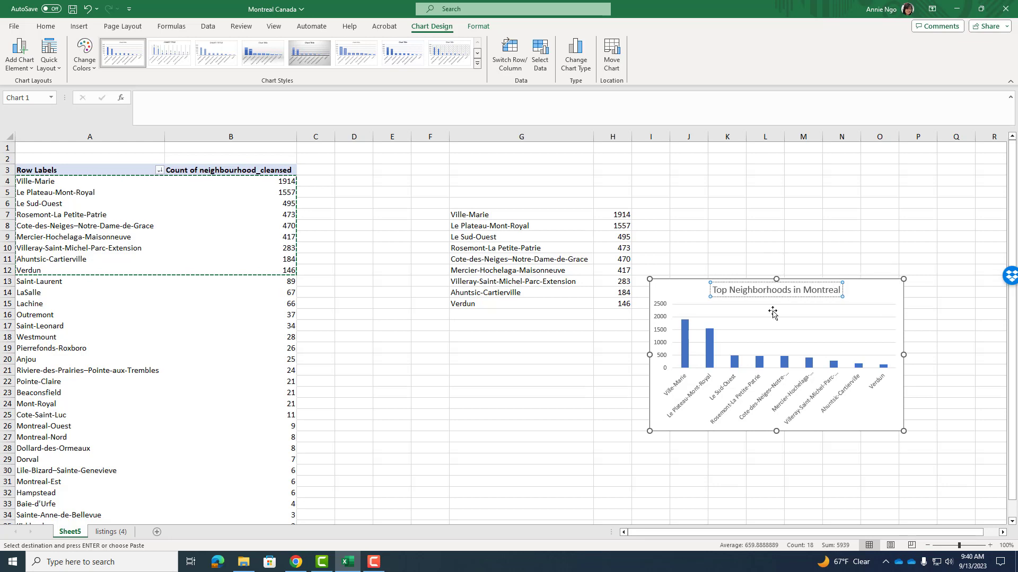
pyautogui.click(803, 471)
# Step: Enlarge the chart and add data labels showing each column's count
pyautogui.click(693, 292)
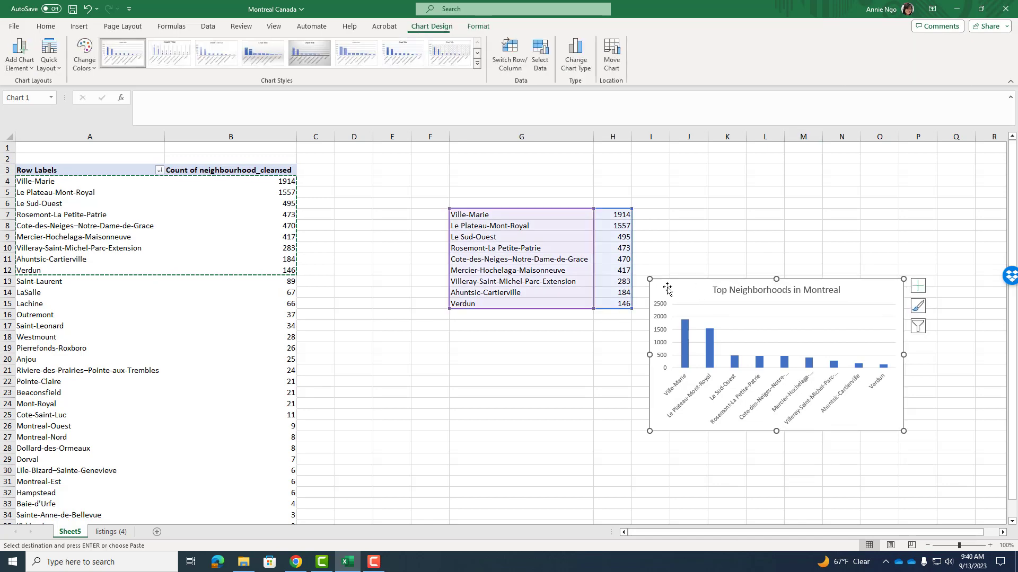
pyautogui.moveTo(650, 279); pyautogui.dragTo(546, 210)
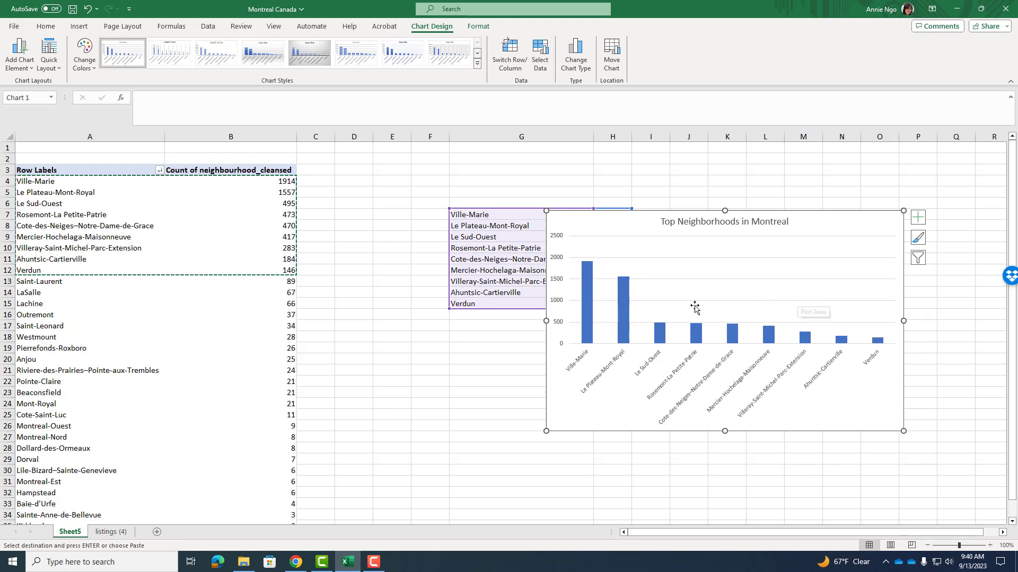
pyautogui.rightClick(623, 290)
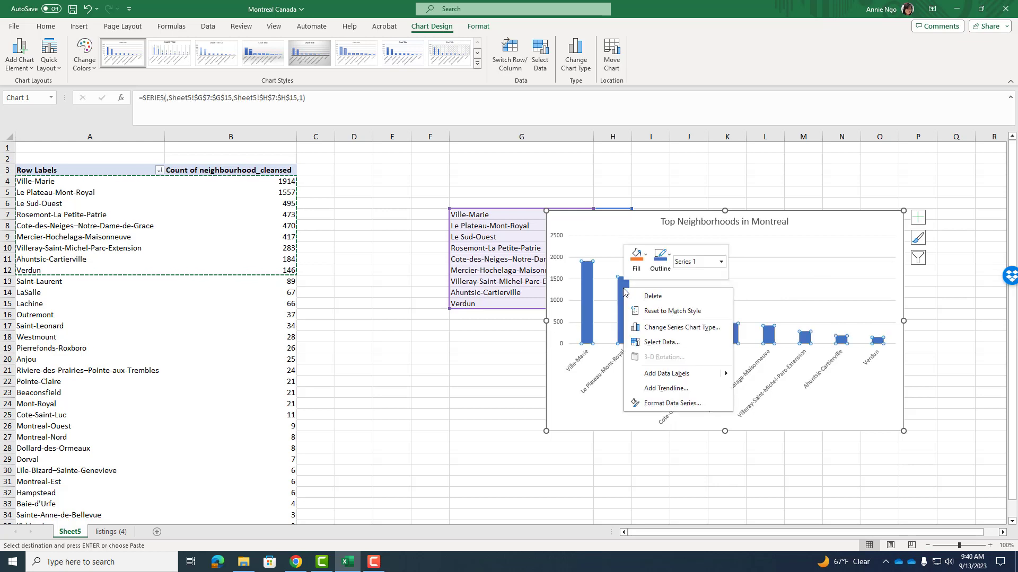
pyautogui.click(660, 374)
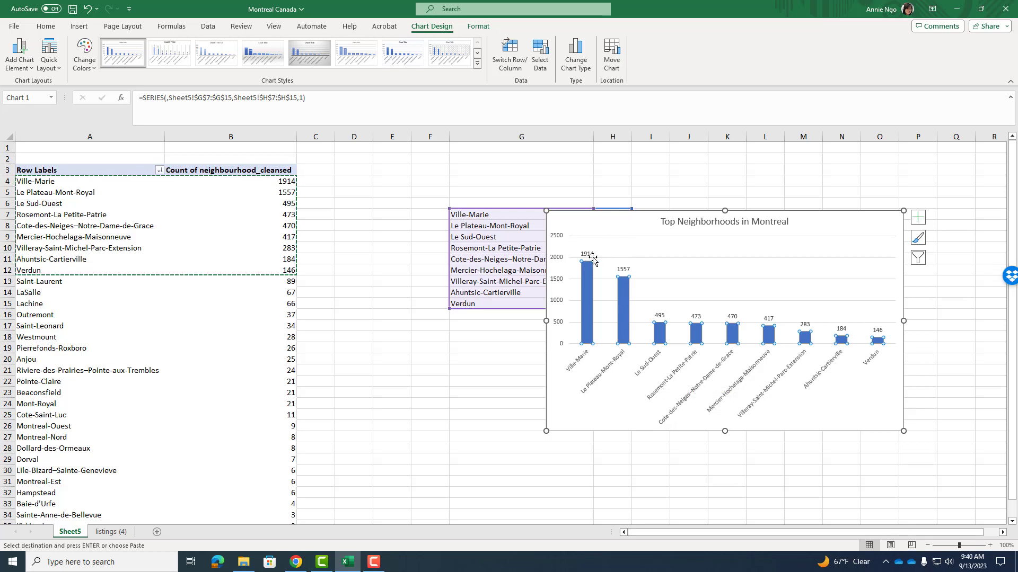
pyautogui.moveTo(625, 232); pyautogui.dragTo(637, 320)
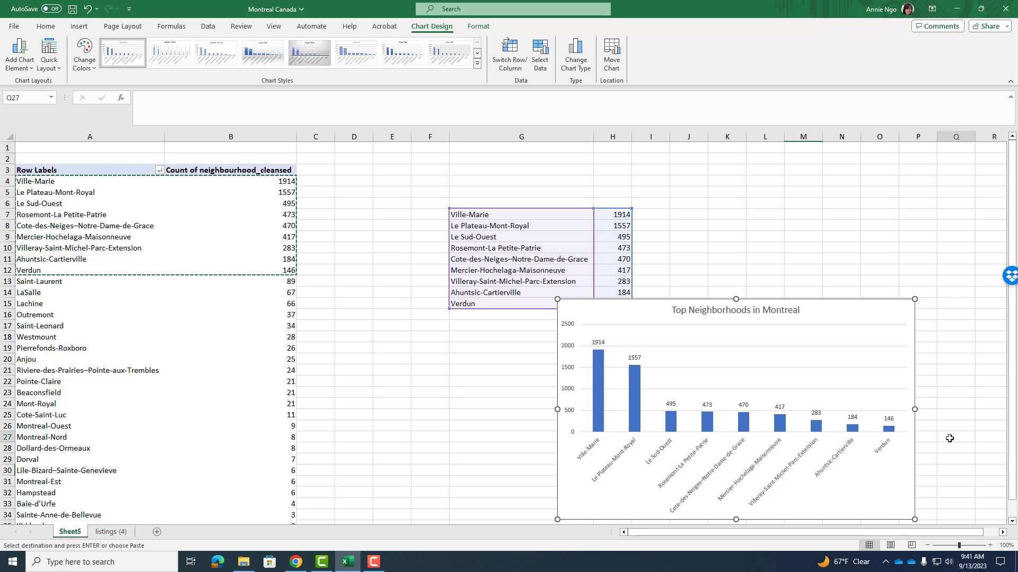
# Step: Move the chart up and right, then select Ville-Marie's 1914 count in the pivot
pyautogui.click(950, 438)
pyautogui.moveTo(832, 313); pyautogui.dragTo(893, 173)
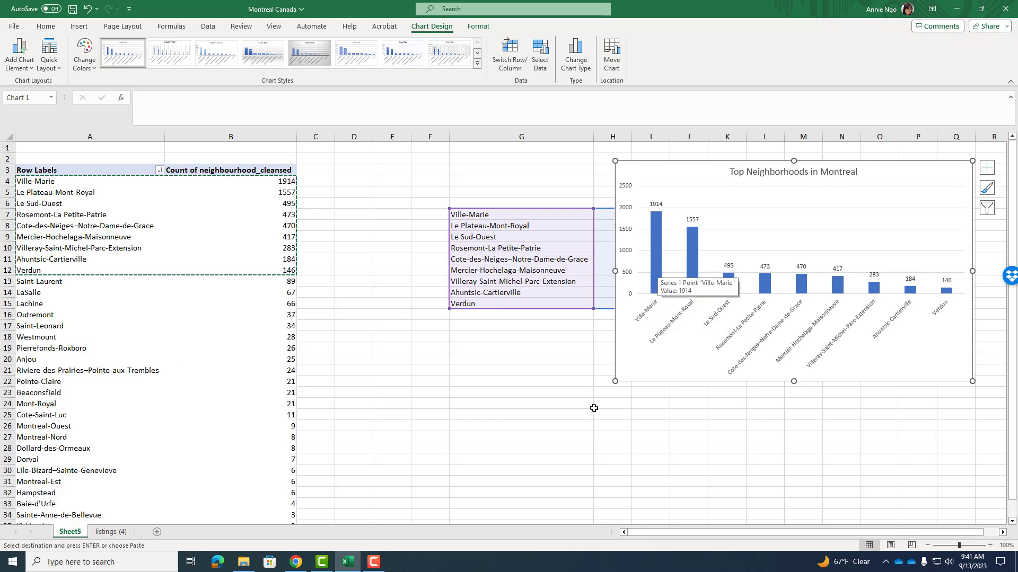
pyautogui.click(526, 422)
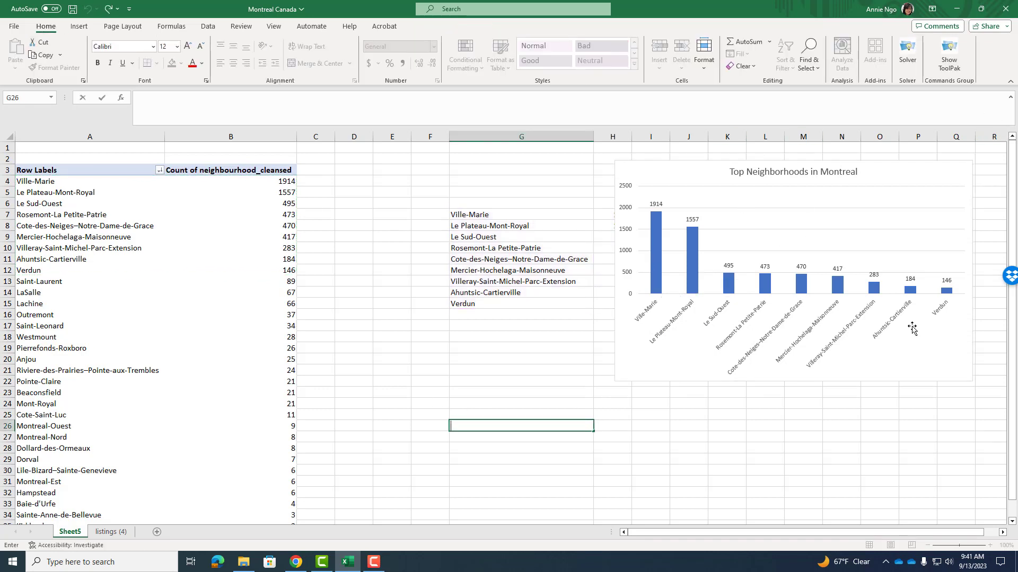
pyautogui.click(520, 382)
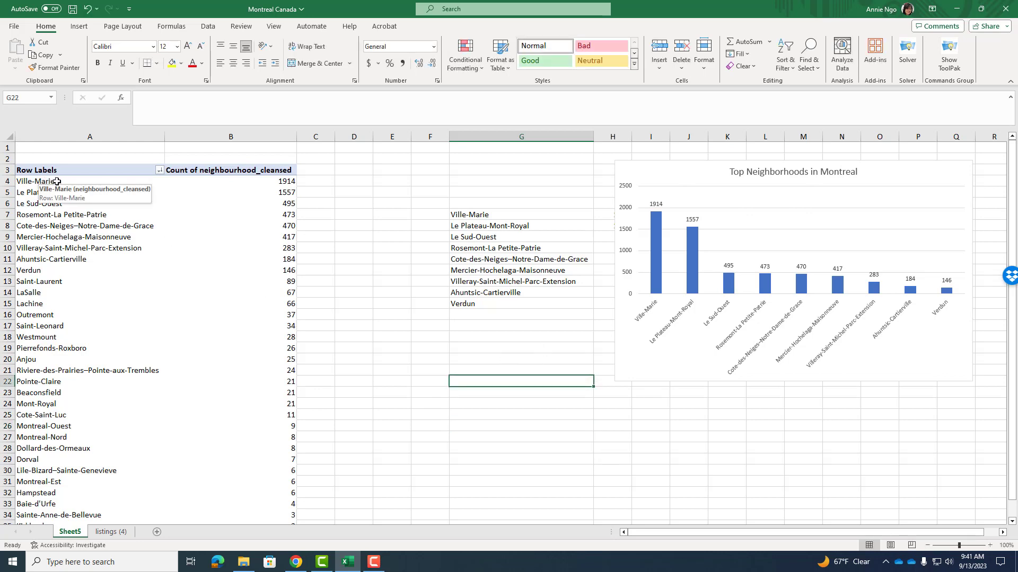
pyautogui.click(98, 184)
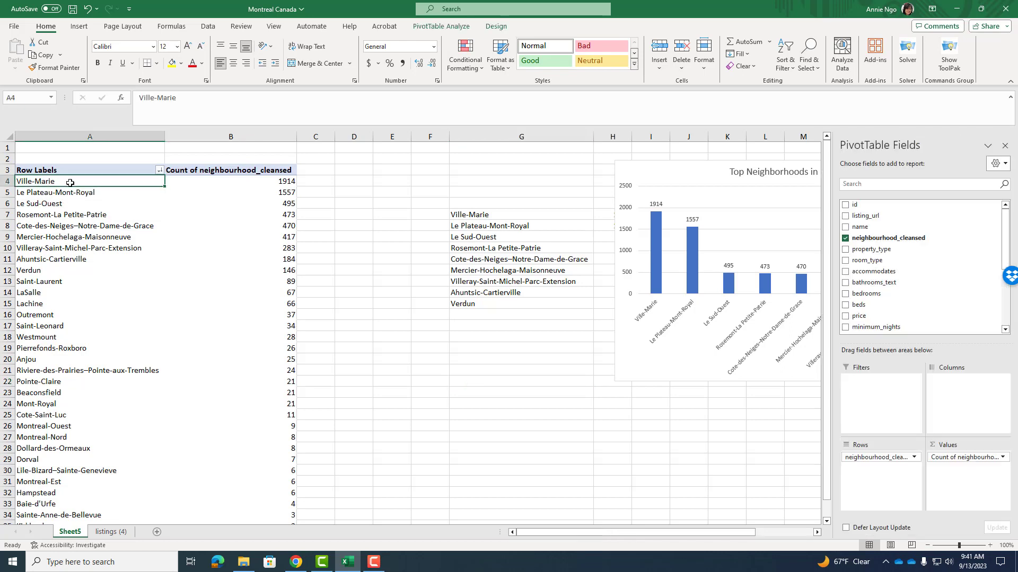
pyautogui.click(284, 182)
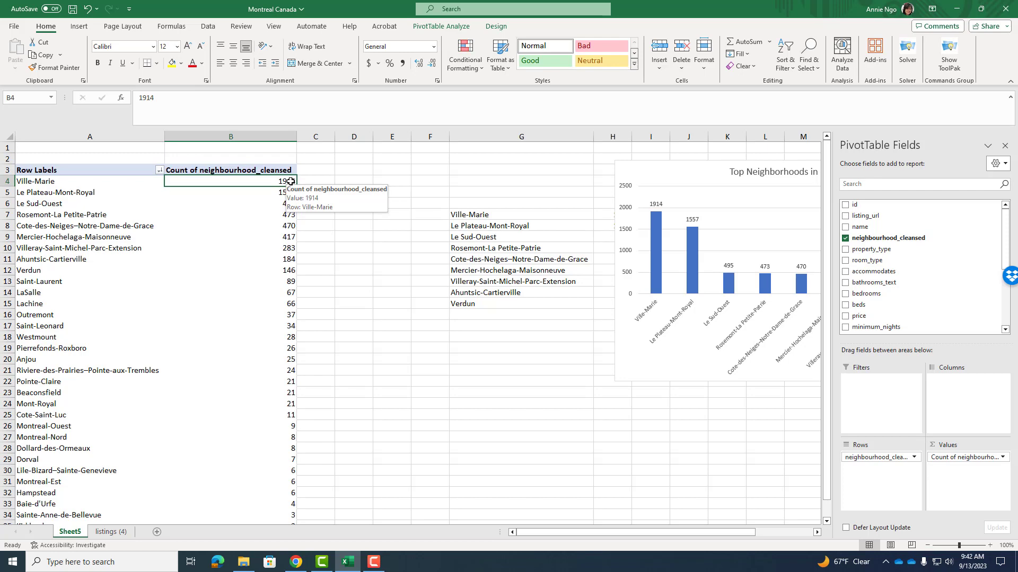
# Step: Drill into Ville-Marie's 1914 listings on a new sheet and check the neighbourhood filter
pyautogui.doubleClick(290, 181)
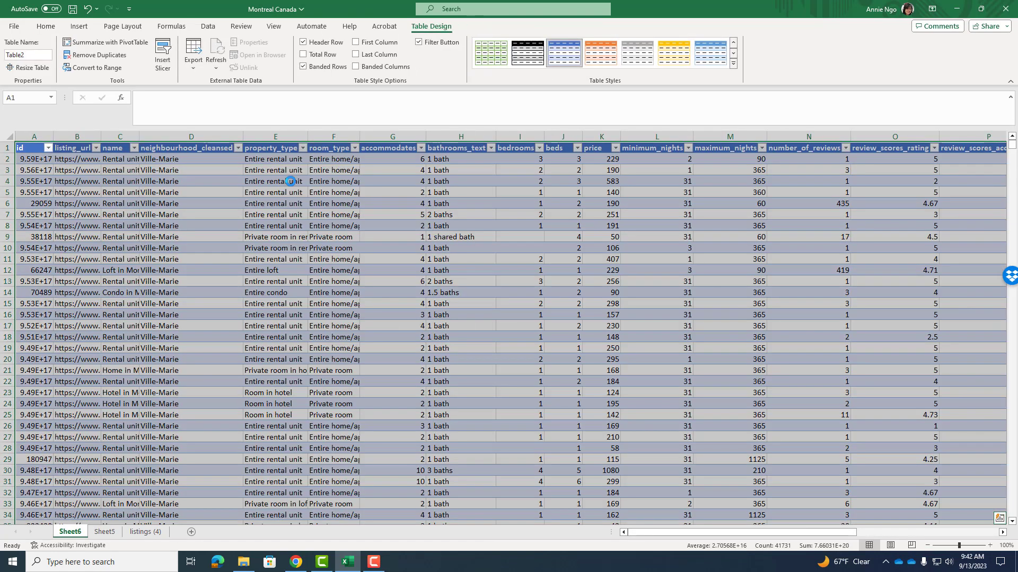
pyautogui.click(254, 179)
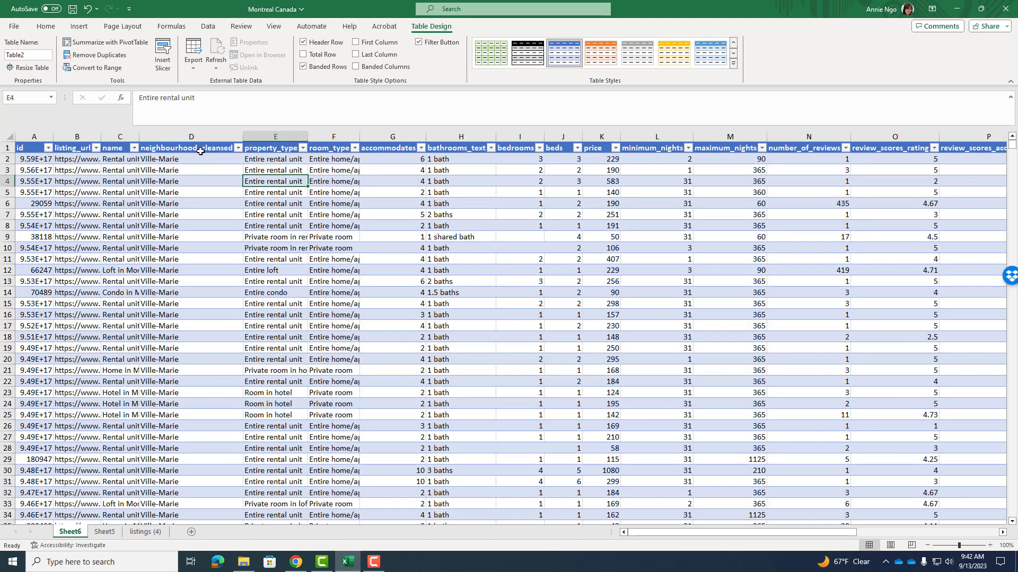
pyautogui.click(238, 149)
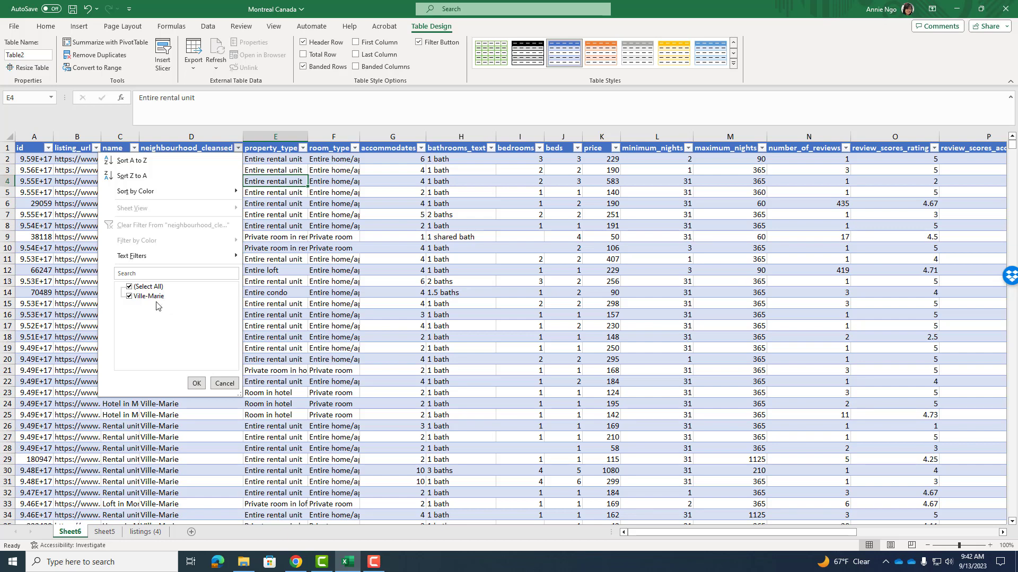
pyautogui.click(346, 238)
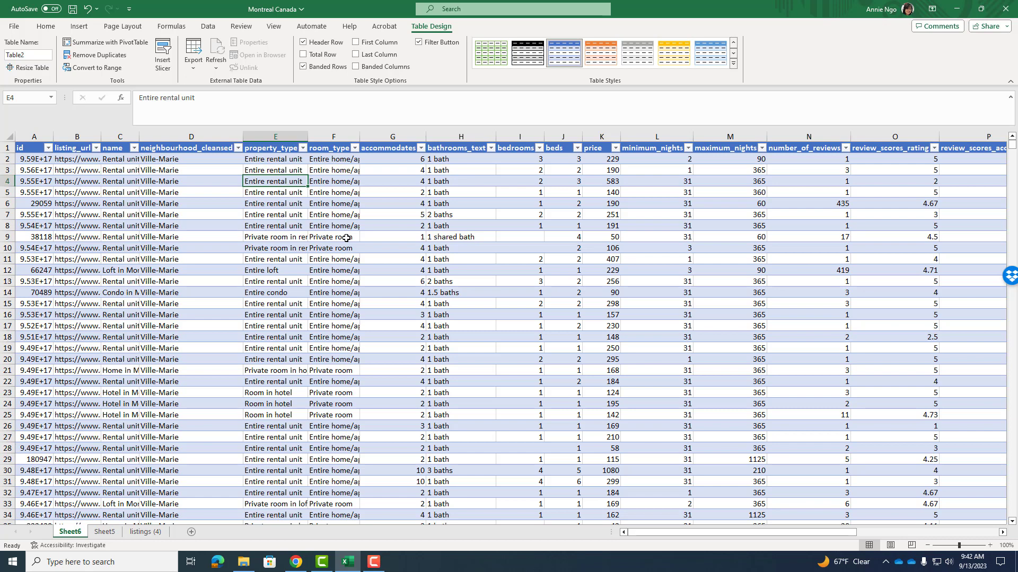
# Step: Review the property type and room type filter lists without changing them
pyautogui.click(303, 148)
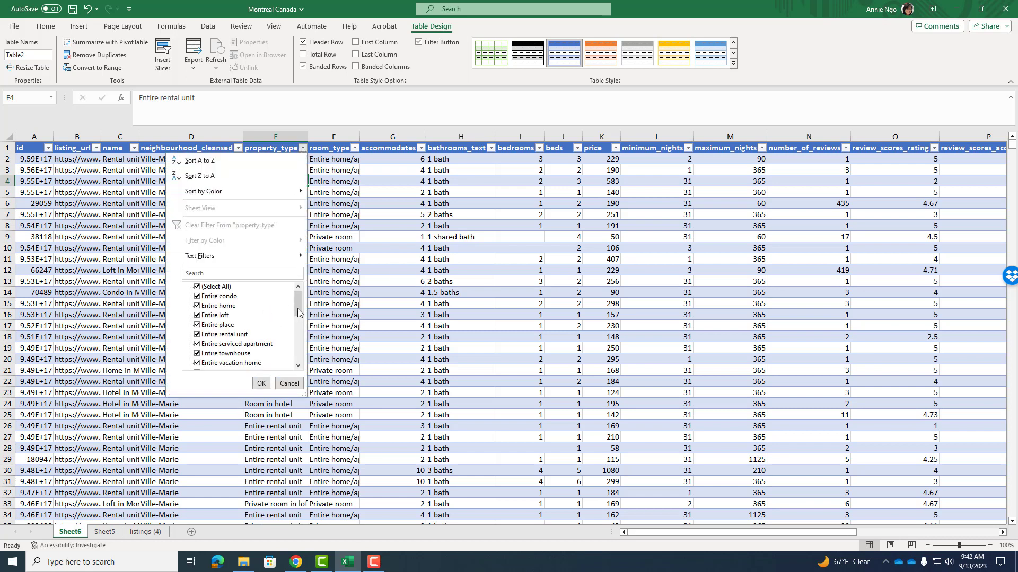
pyautogui.moveTo(299, 314); pyautogui.dragTo(297, 356)
pyautogui.click(427, 287)
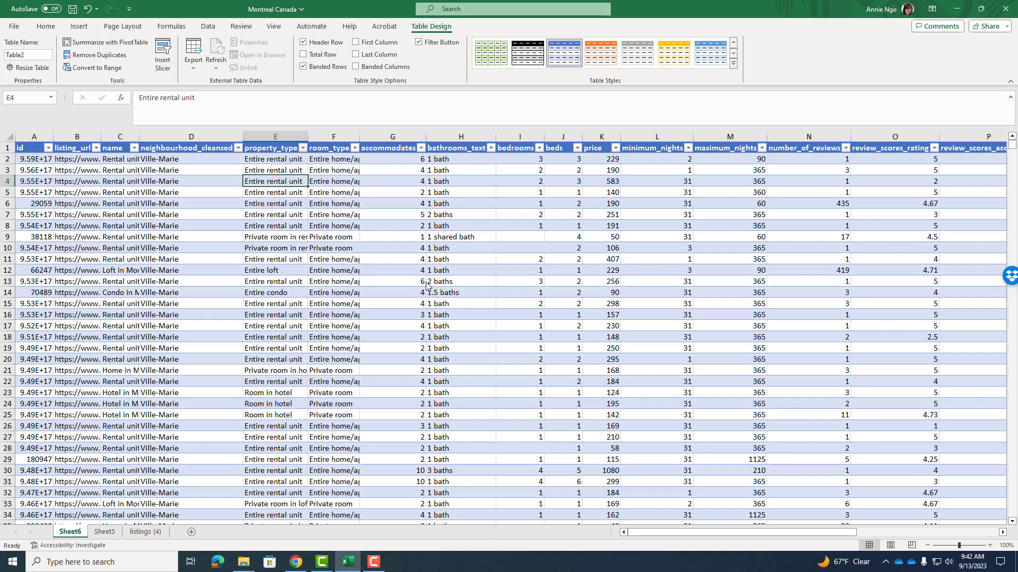
pyautogui.click(354, 148)
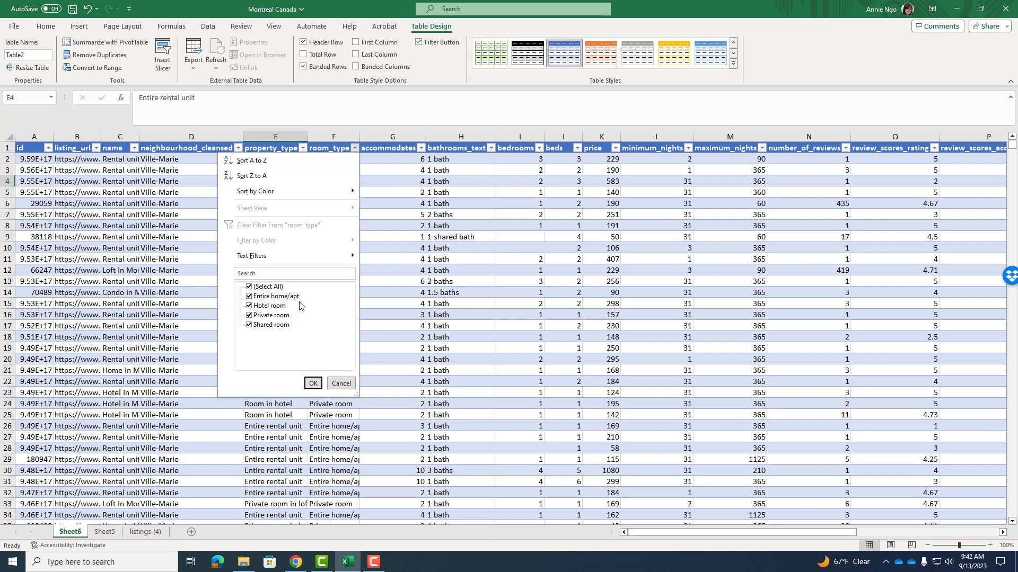
pyautogui.click(411, 272)
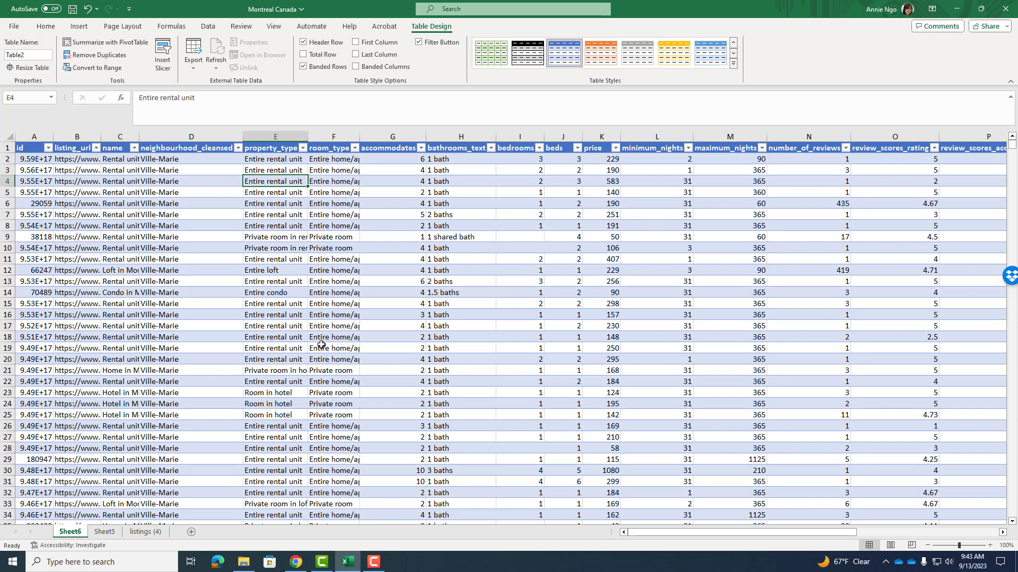
# Step: Create a pivot from Table2 on a new sheet with property_type as its rows
pyautogui.click(246, 205)
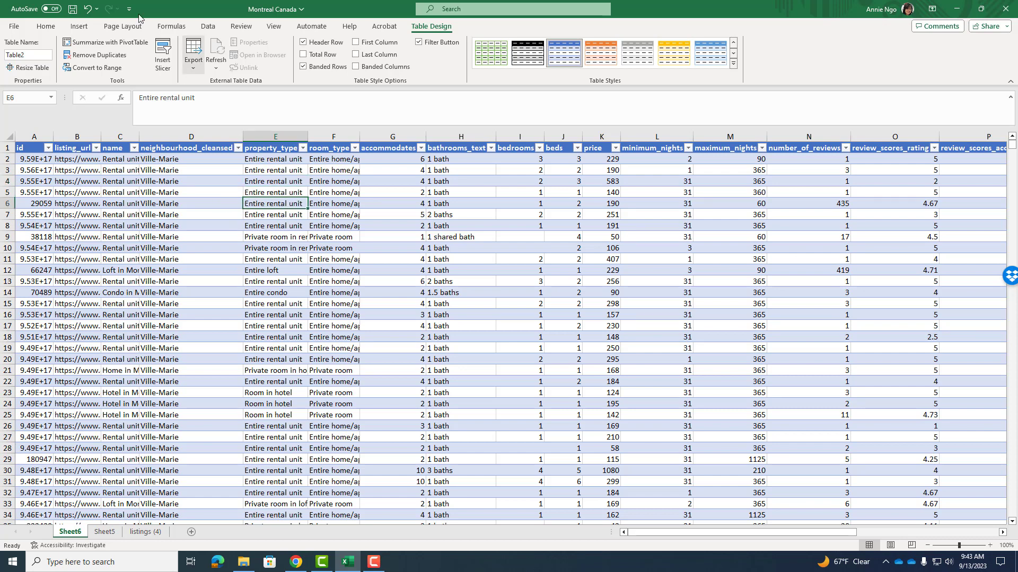
pyautogui.click(79, 27)
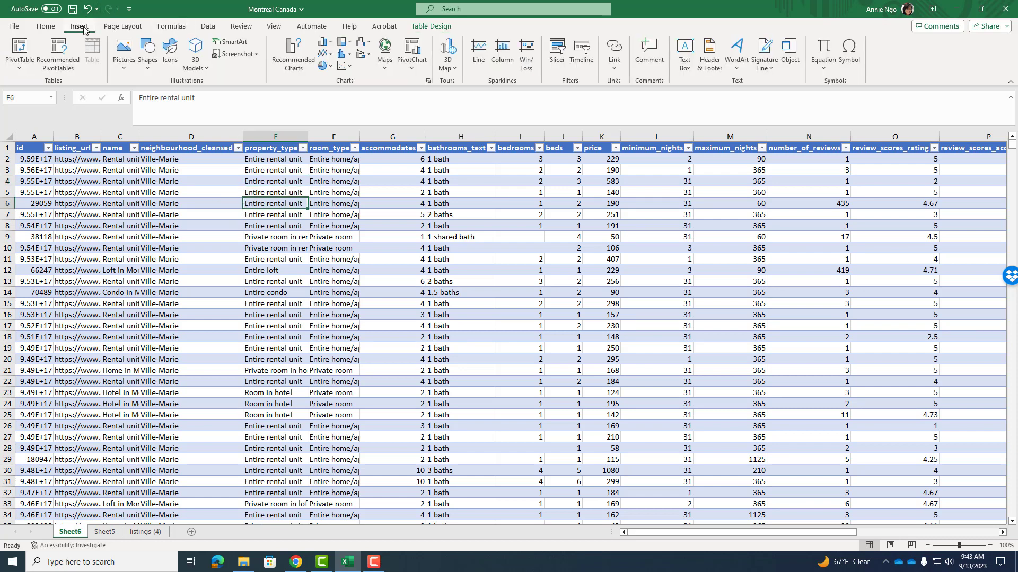
pyautogui.click(21, 52)
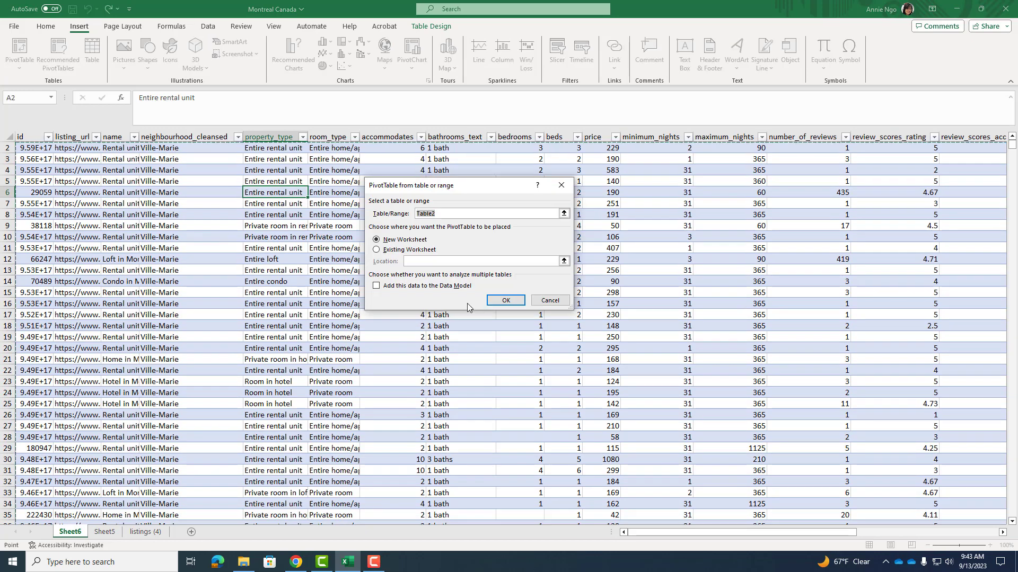
pyautogui.click(495, 301)
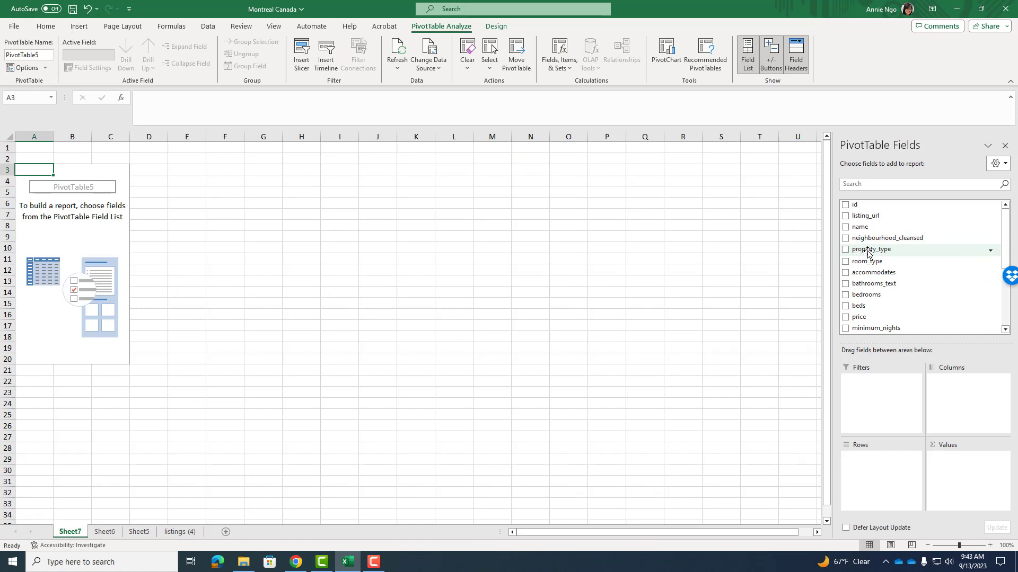
pyautogui.moveTo(868, 253); pyautogui.dragTo(876, 480)
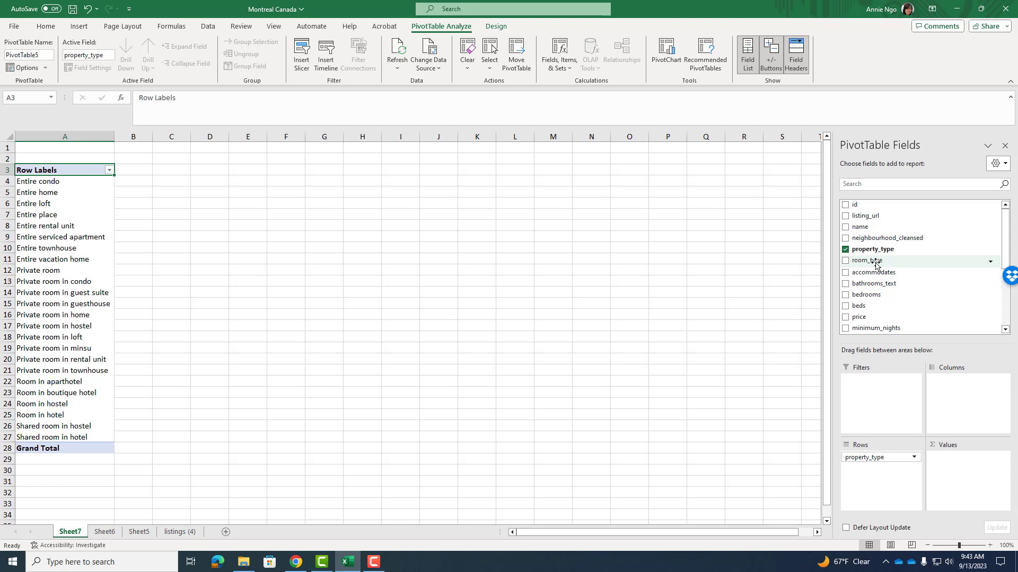
# Step: Add room_type as a pivot filter and untick Shared, Private and Hotel room so only Entire home/apt remains
pyautogui.moveTo(876, 265); pyautogui.dragTo(876, 397)
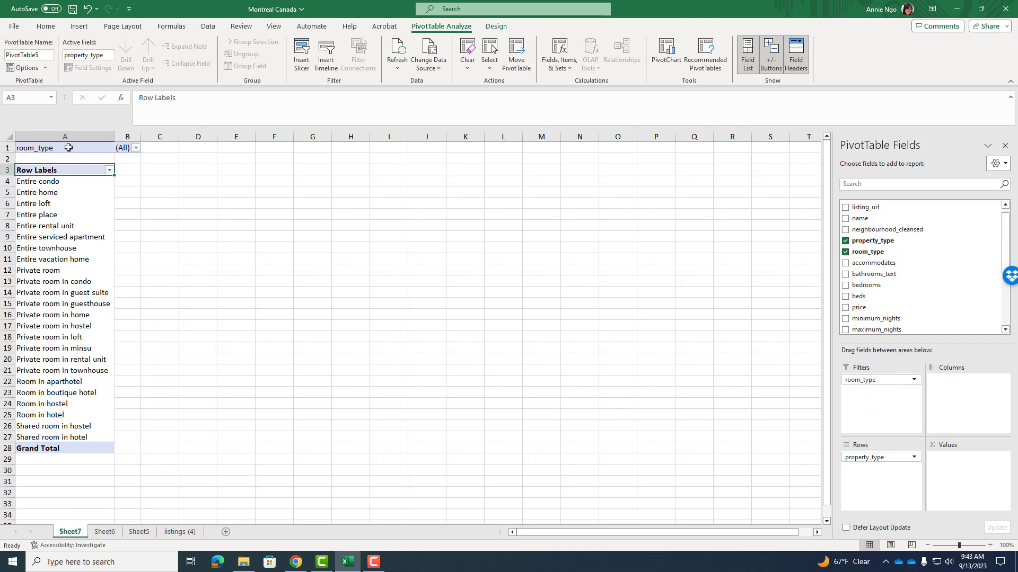
pyautogui.click(137, 149)
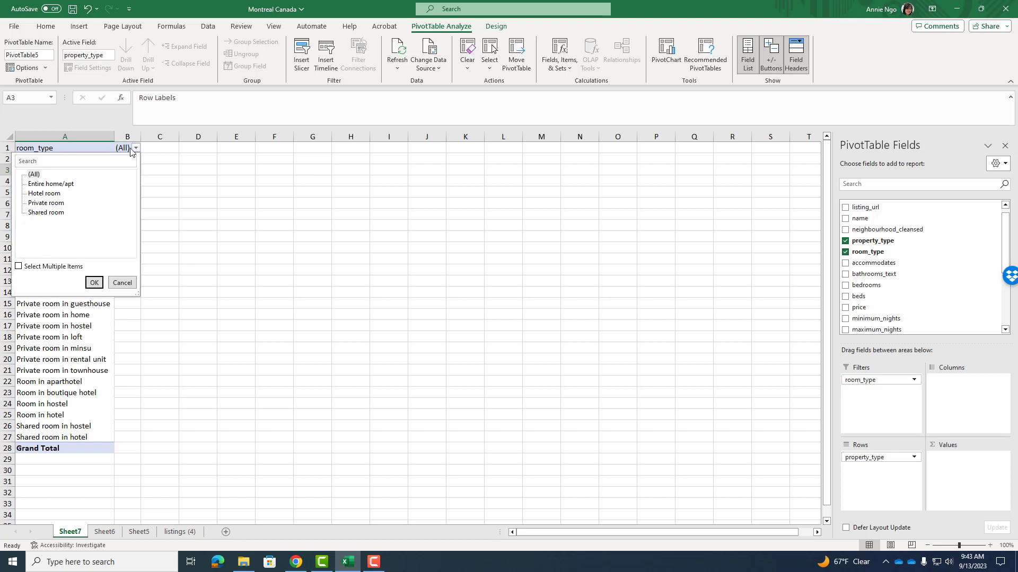
pyautogui.click(19, 267)
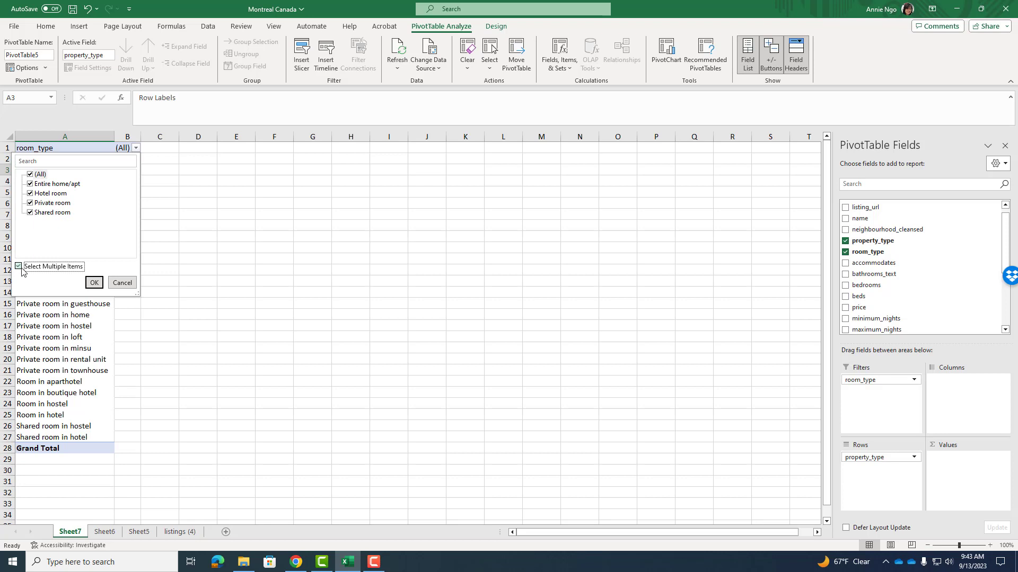
pyautogui.click(30, 213)
pyautogui.click(30, 204)
pyautogui.click(30, 194)
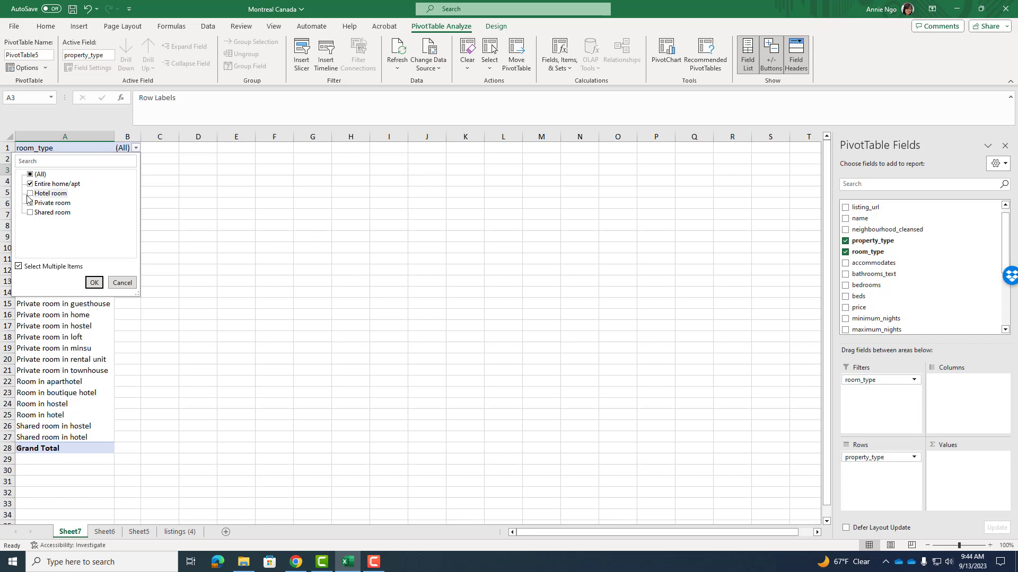
# Step: Apply the Entire home/apt filter to leave eight property types, then restore the PivotTable field list
pyautogui.click(94, 283)
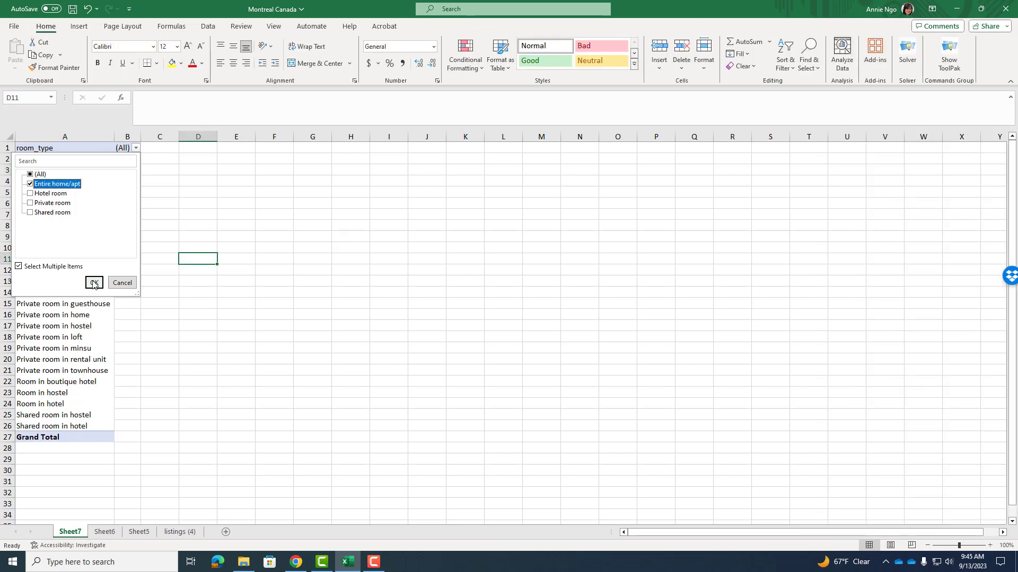
pyautogui.click(93, 283)
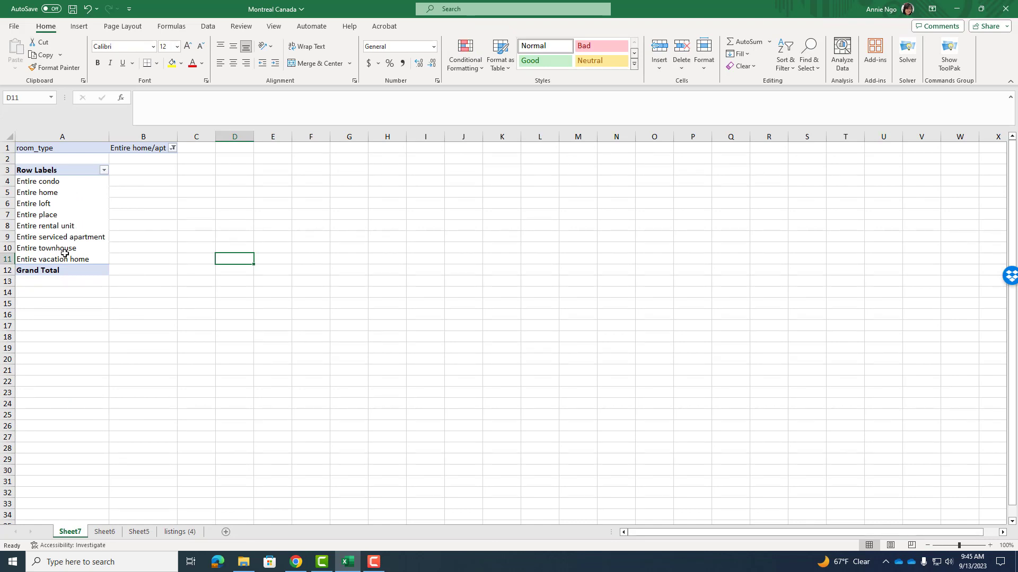
pyautogui.click(83, 230)
pyautogui.click(151, 237)
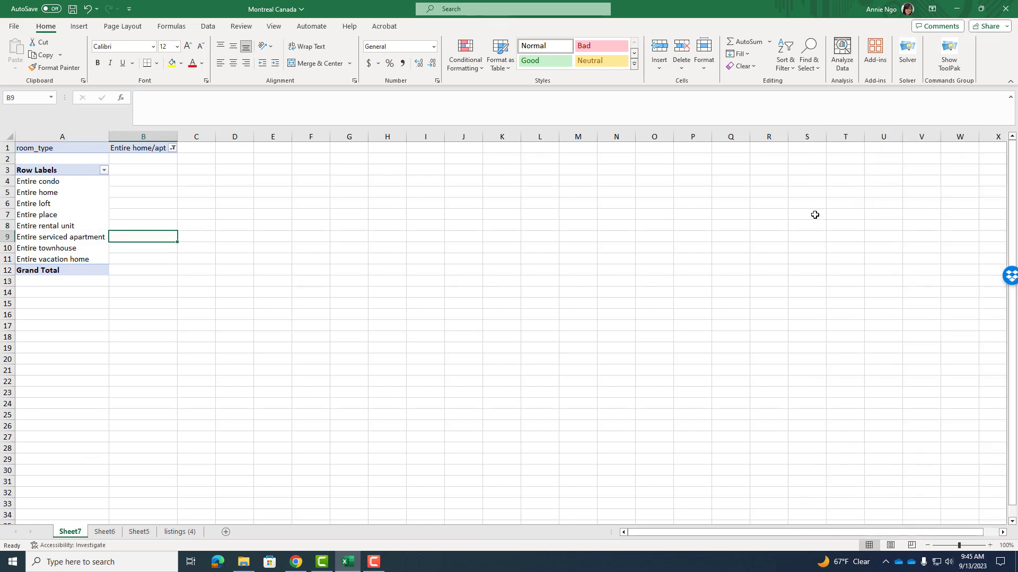
pyautogui.click(56, 202)
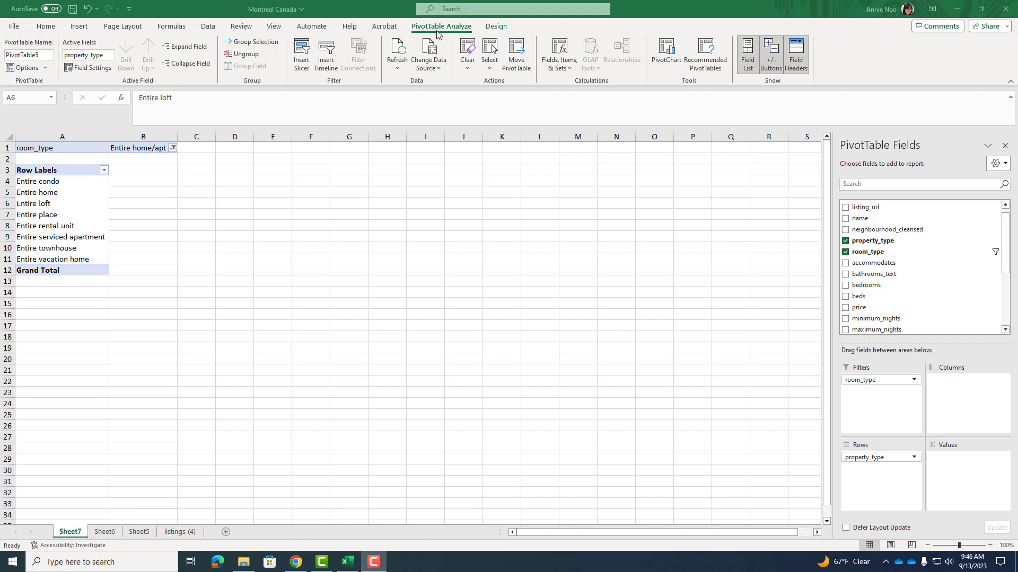
pyautogui.click(748, 59)
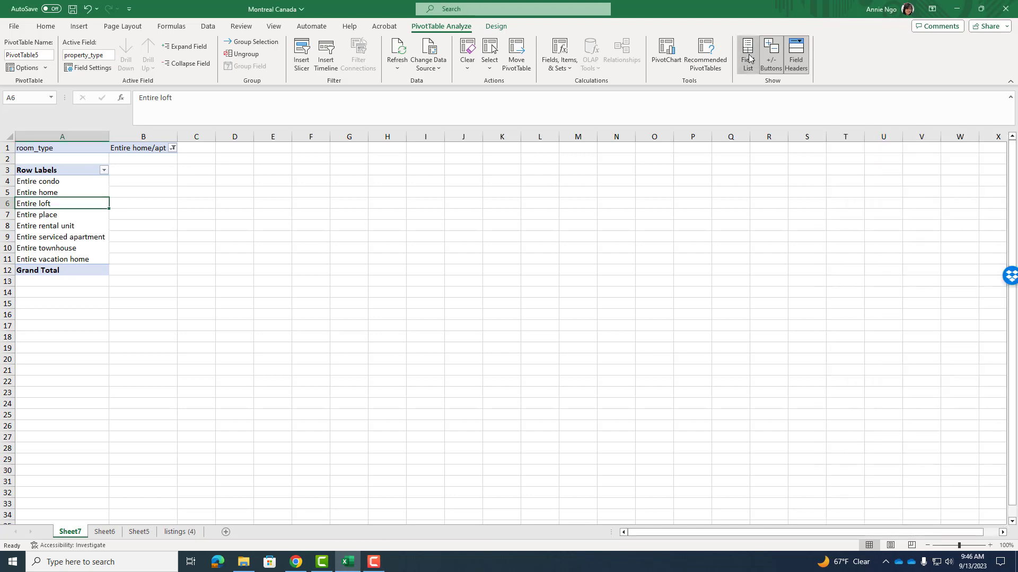
pyautogui.click(747, 58)
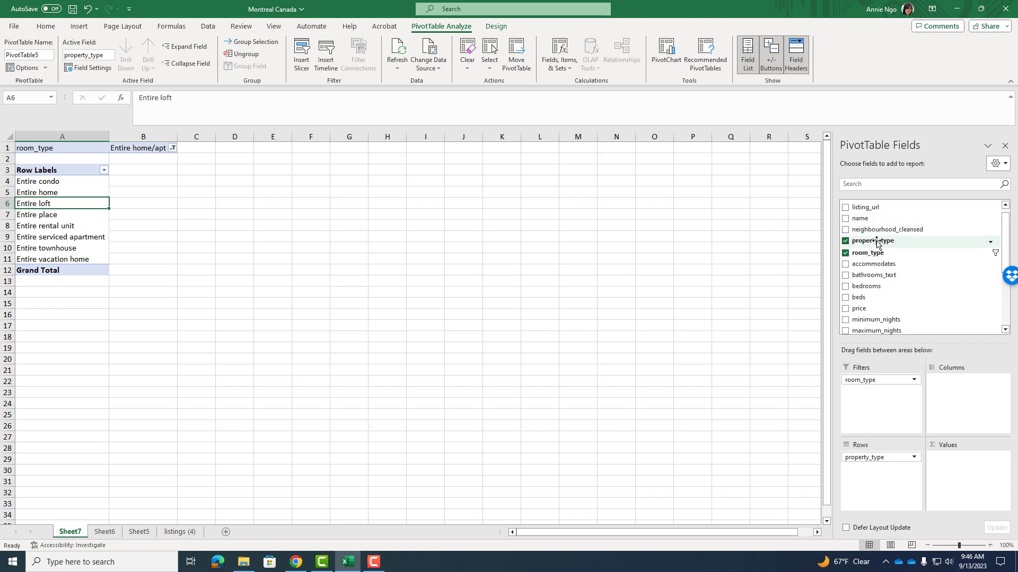
# Step: Add property_type to Values as Count of property_type, totalling 1670 listings
pyautogui.moveTo(877, 243); pyautogui.dragTo(980, 480)
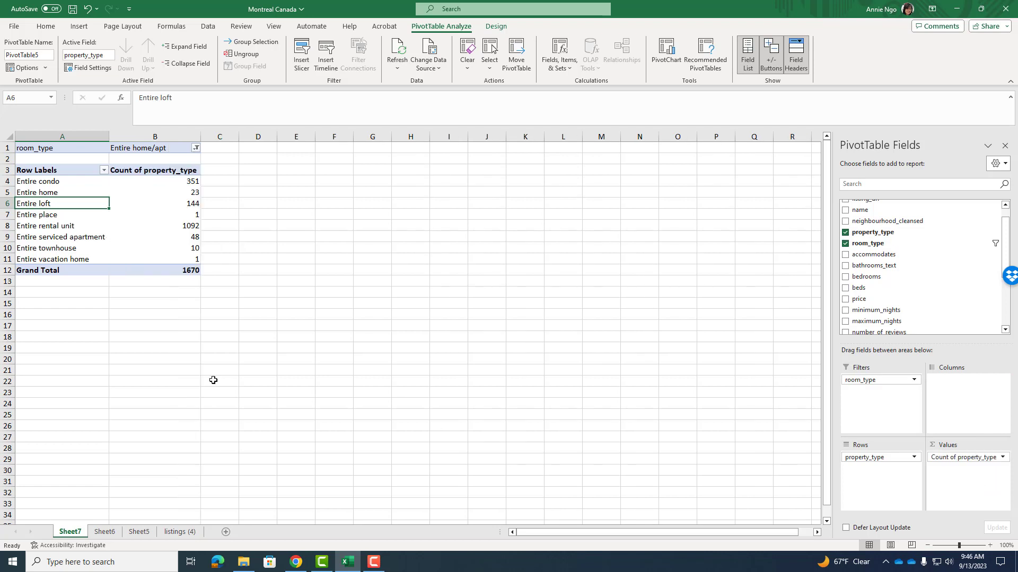
pyautogui.click(292, 380)
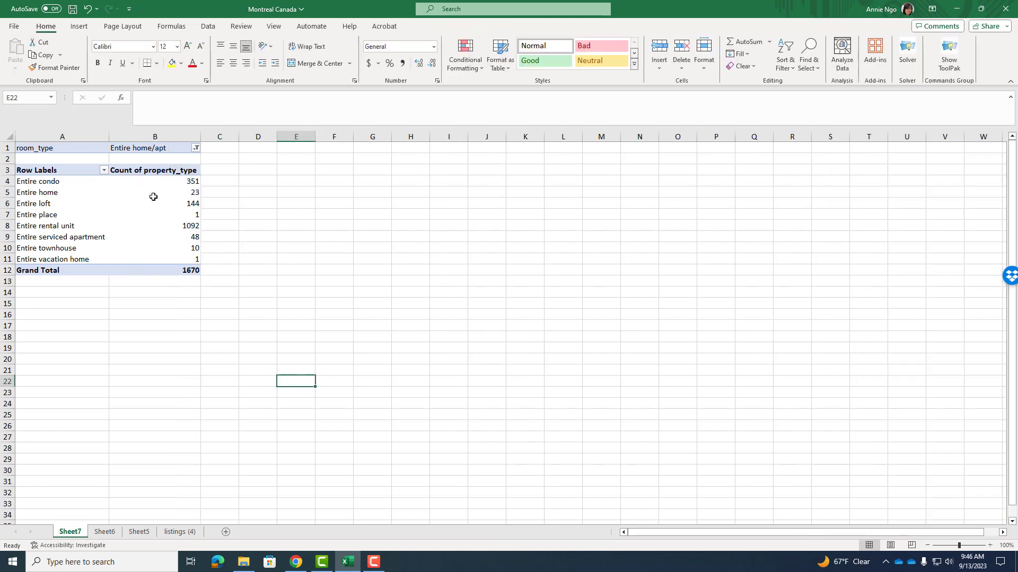
pyautogui.moveTo(197, 184)
pyautogui.moveTo(189, 218)
pyautogui.click(70, 183)
# Step: Copy the eight property types and counts and paste them as values into H3:I10, widening columns H and I
pyautogui.moveTo(70, 183); pyautogui.dragTo(141, 257)
pyautogui.rightClick(147, 207)
pyautogui.click(169, 231)
pyautogui.rightClick(406, 169)
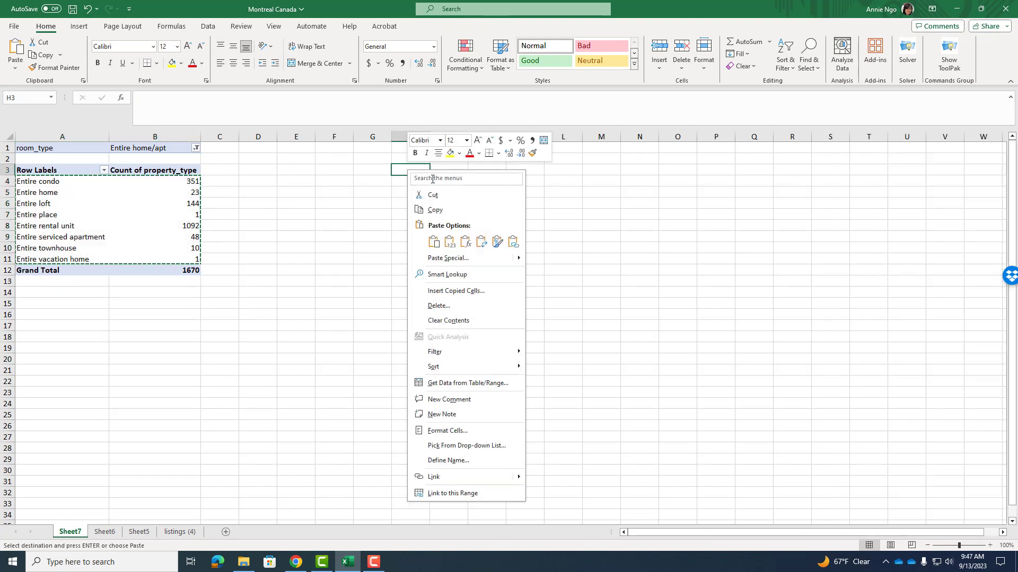
pyautogui.click(450, 245)
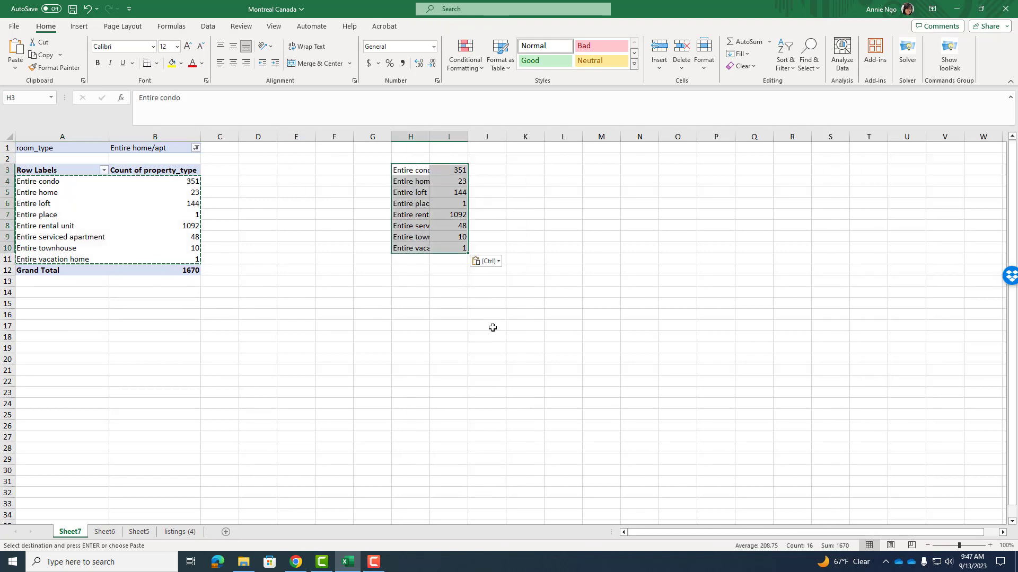
pyautogui.moveTo(430, 137); pyautogui.dragTo(543, 130)
pyautogui.click(594, 358)
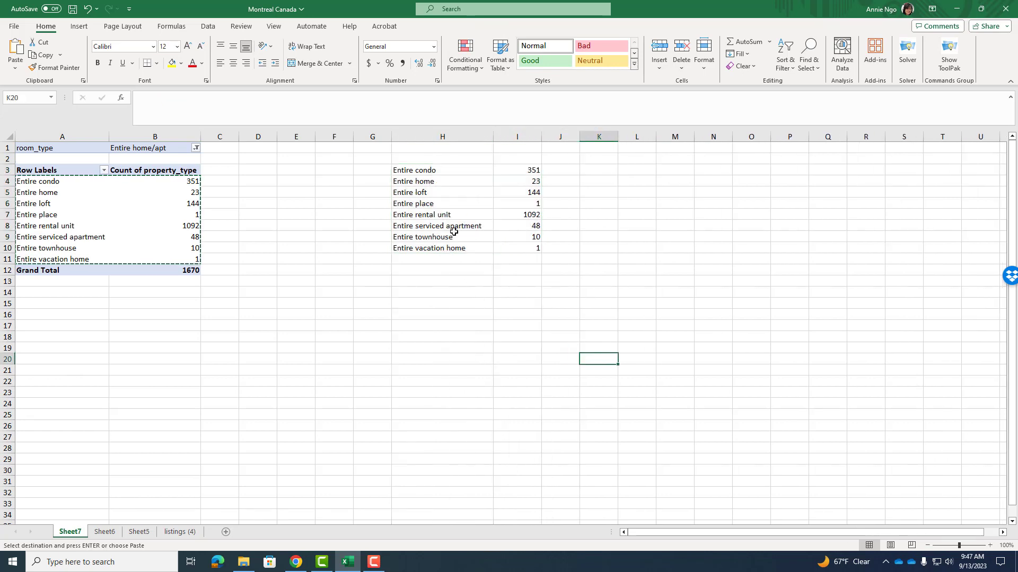
# Step: Insert a 2-D pie chart from H3:I10 and place it below the table
pyautogui.click(450, 170)
pyautogui.moveTo(450, 170); pyautogui.dragTo(538, 246)
pyautogui.click(82, 29)
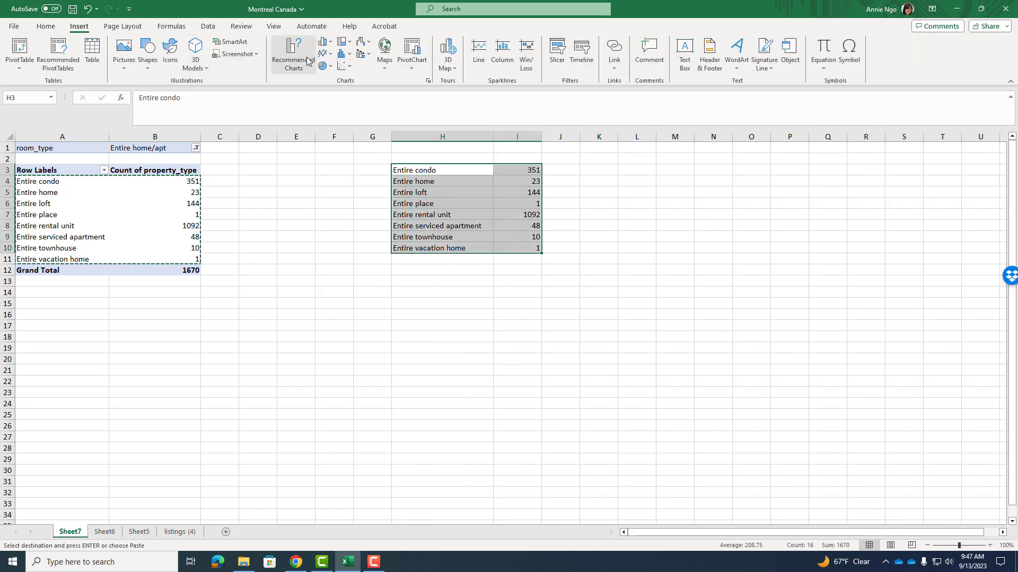
pyautogui.click(333, 68)
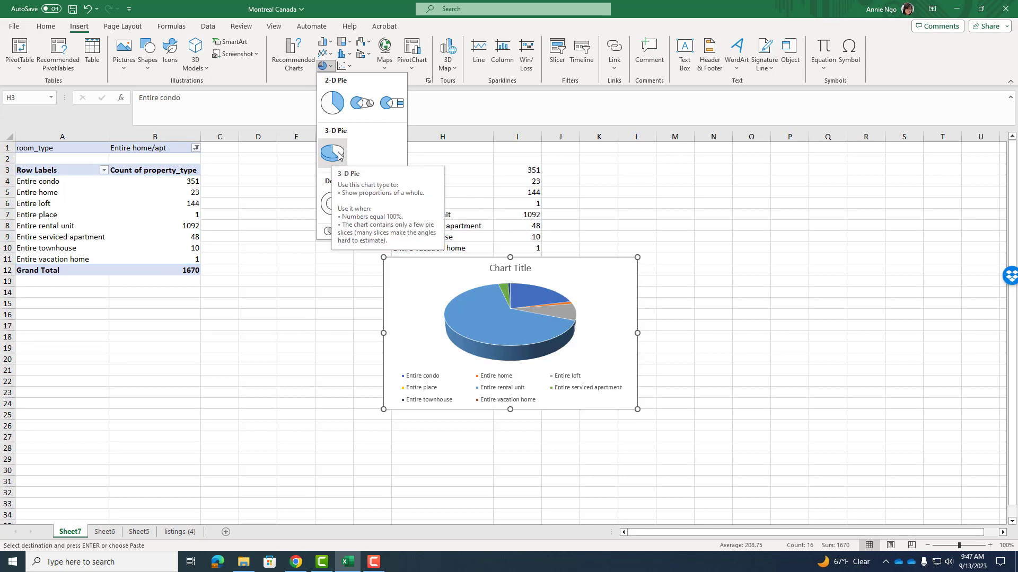
pyautogui.click(332, 103)
pyautogui.moveTo(568, 266); pyautogui.dragTo(616, 289)
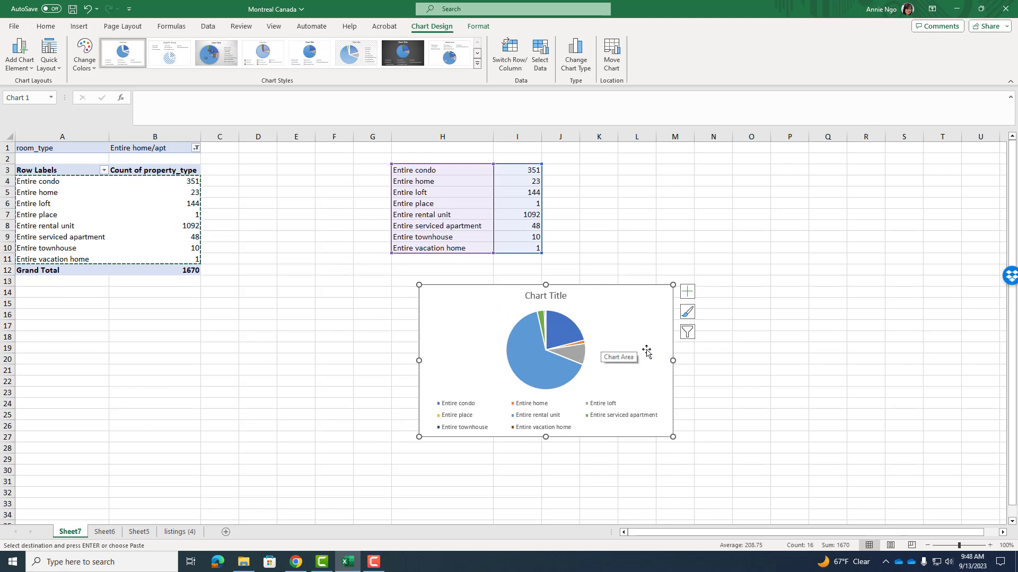
# Step: Enlarge the pie chart and add data labels to its slices
pyautogui.moveTo(673, 285); pyautogui.dragTo(791, 236)
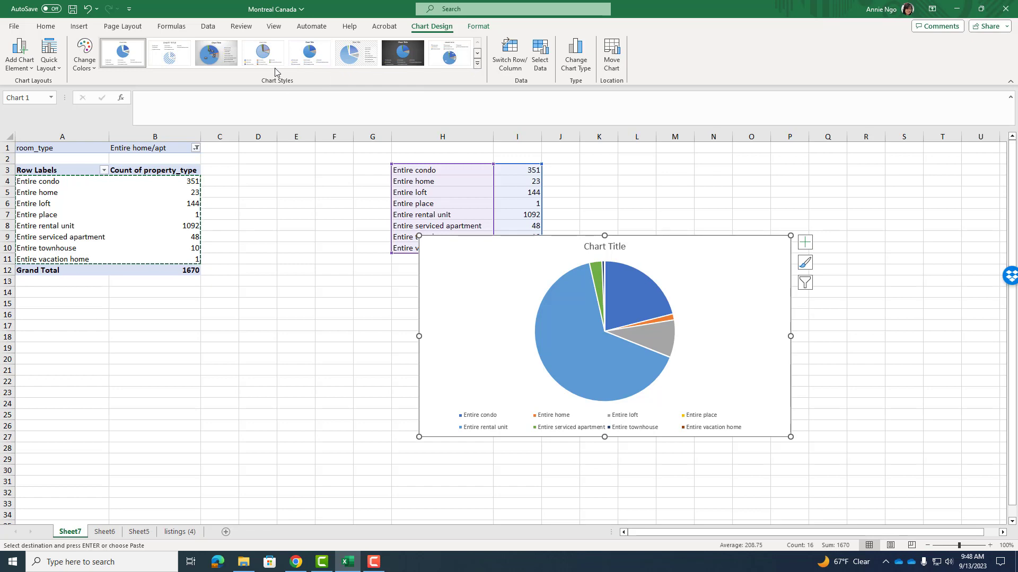
pyautogui.rightClick(567, 320)
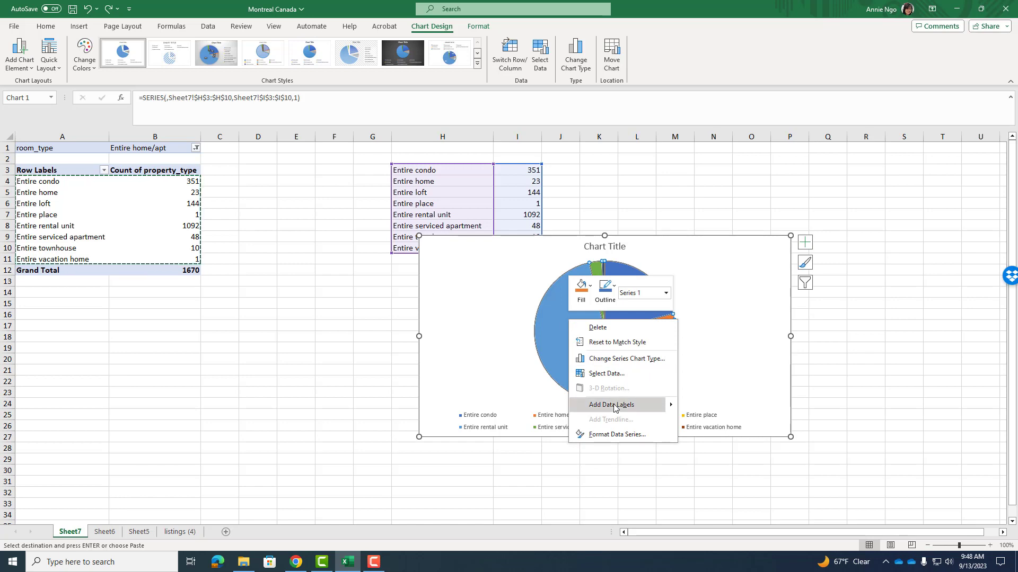
pyautogui.press('Escape')
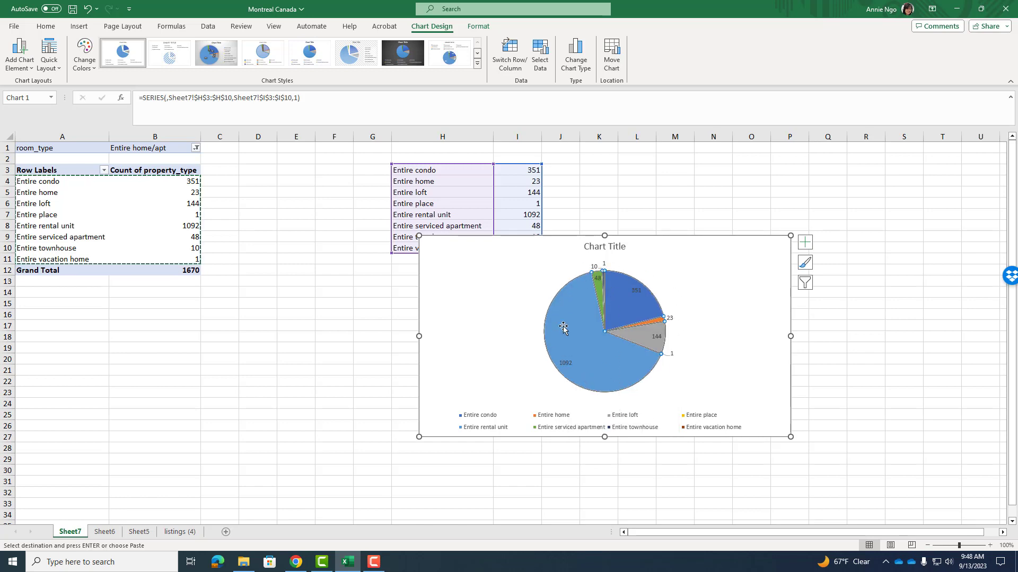
# Step: Format the slice labels to show Percentage with Value unchecked
pyautogui.click(634, 291)
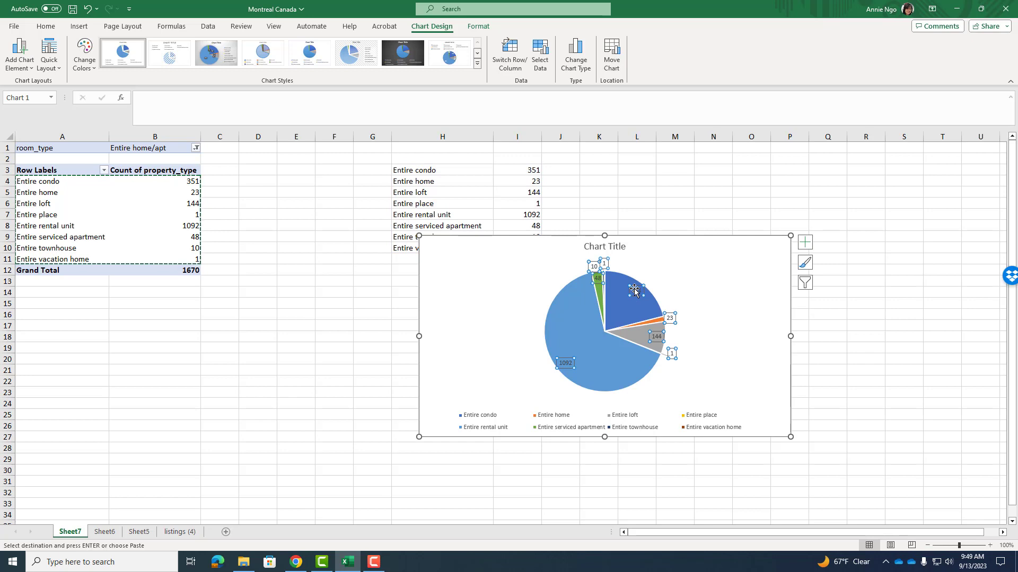
pyautogui.rightClick(635, 292)
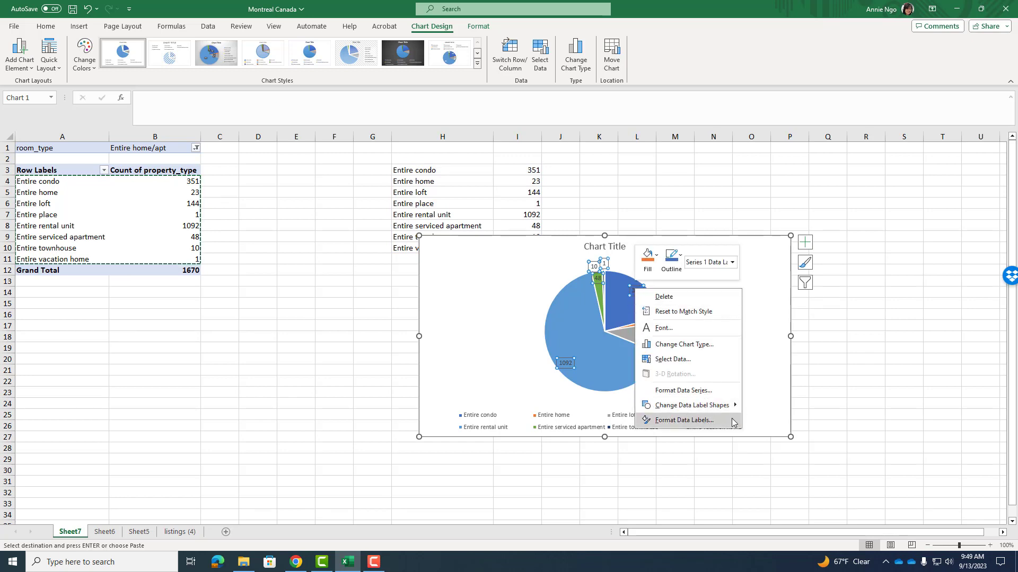
pyautogui.click(680, 422)
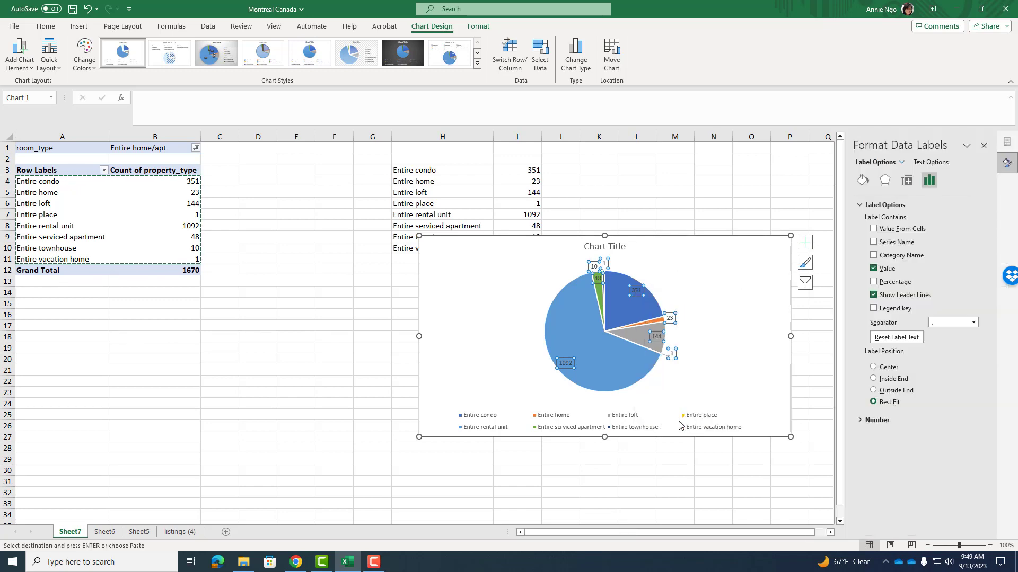
pyautogui.click(873, 282)
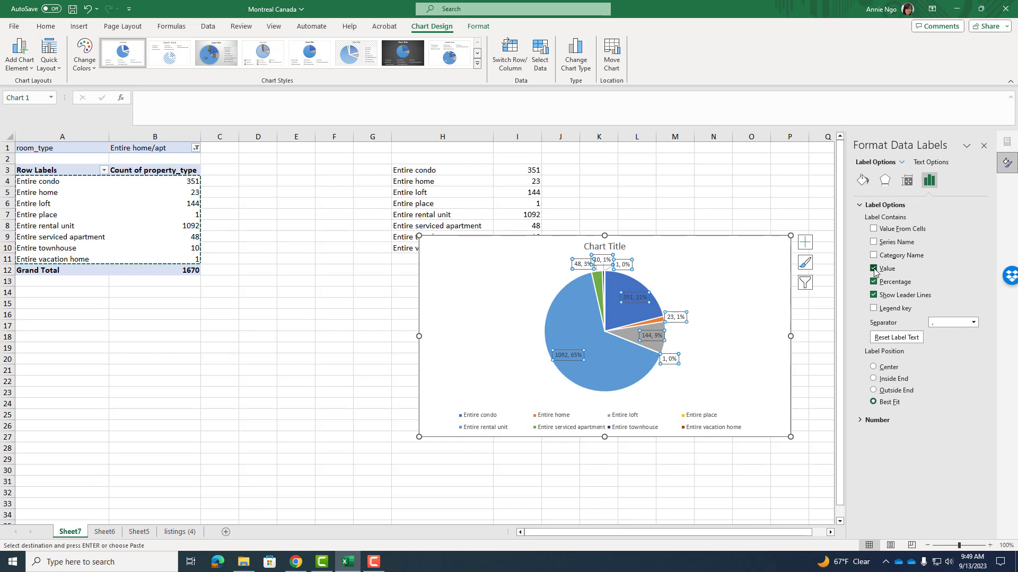
pyautogui.click(874, 269)
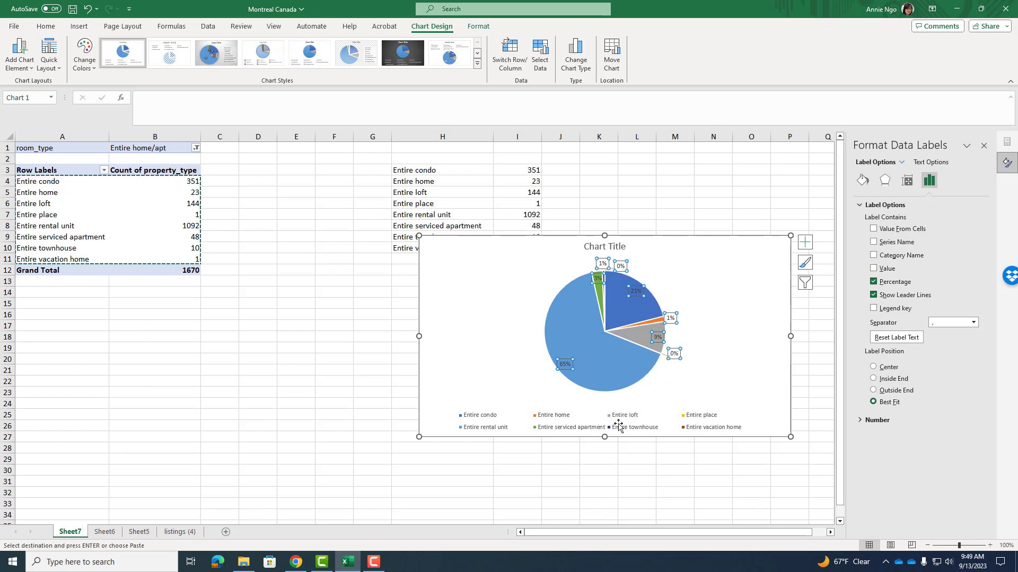
pyautogui.click(983, 145)
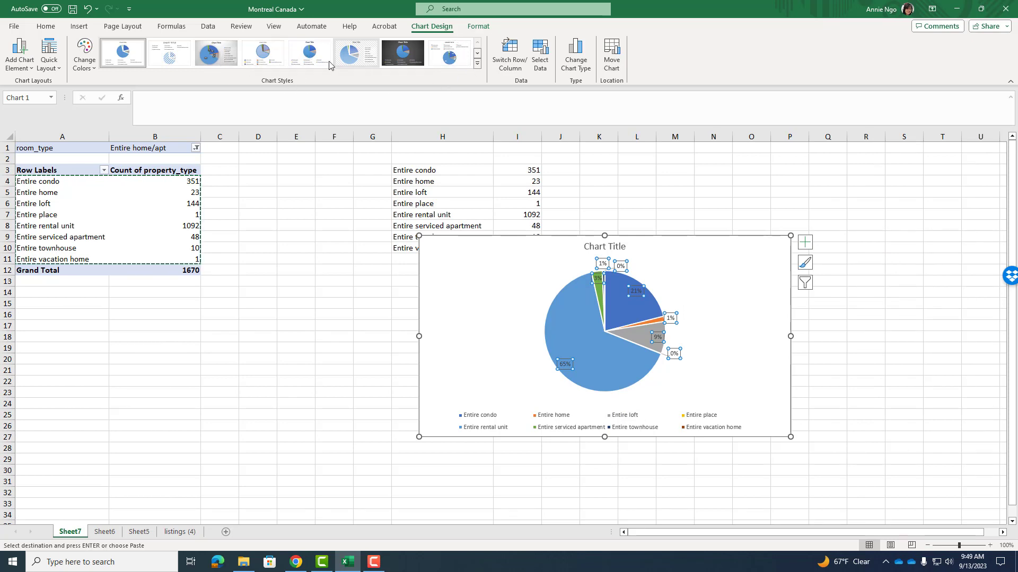
# Step: Apply the third, grey-gradient chart style and move the pie chart lower right
pyautogui.click(210, 59)
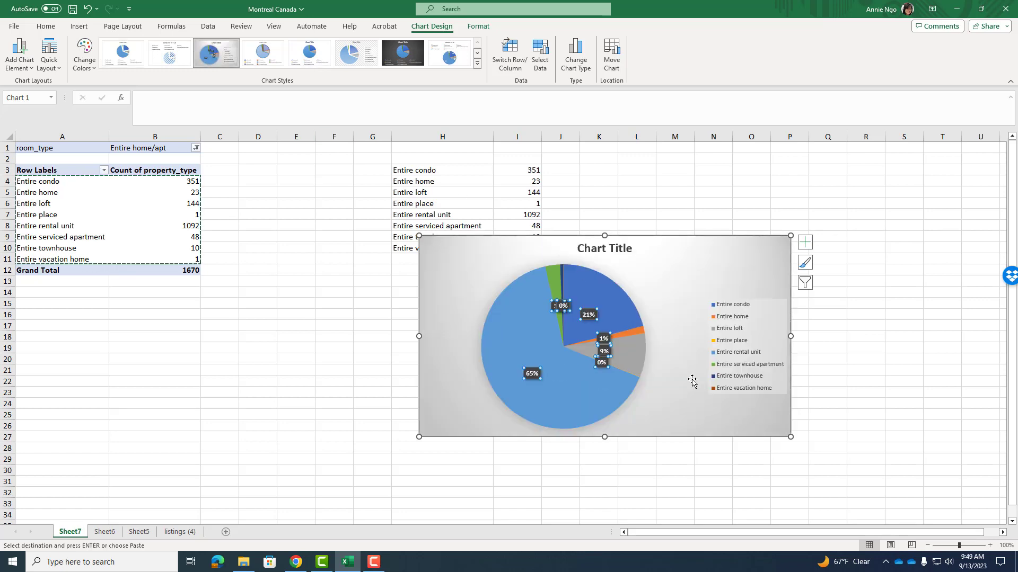
pyautogui.click(661, 400)
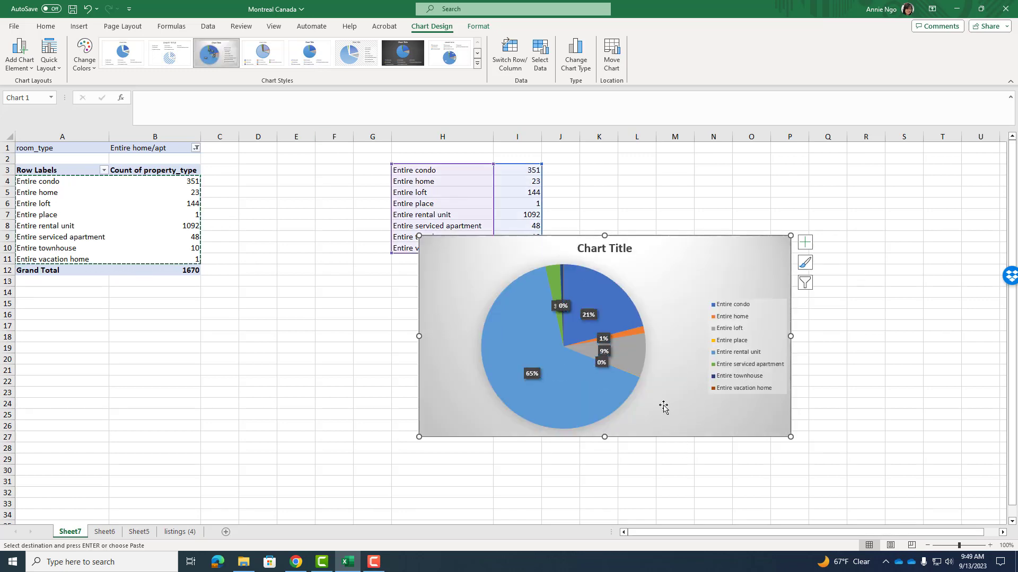
pyautogui.click(602, 251)
pyautogui.moveTo(532, 238); pyautogui.dragTo(613, 286)
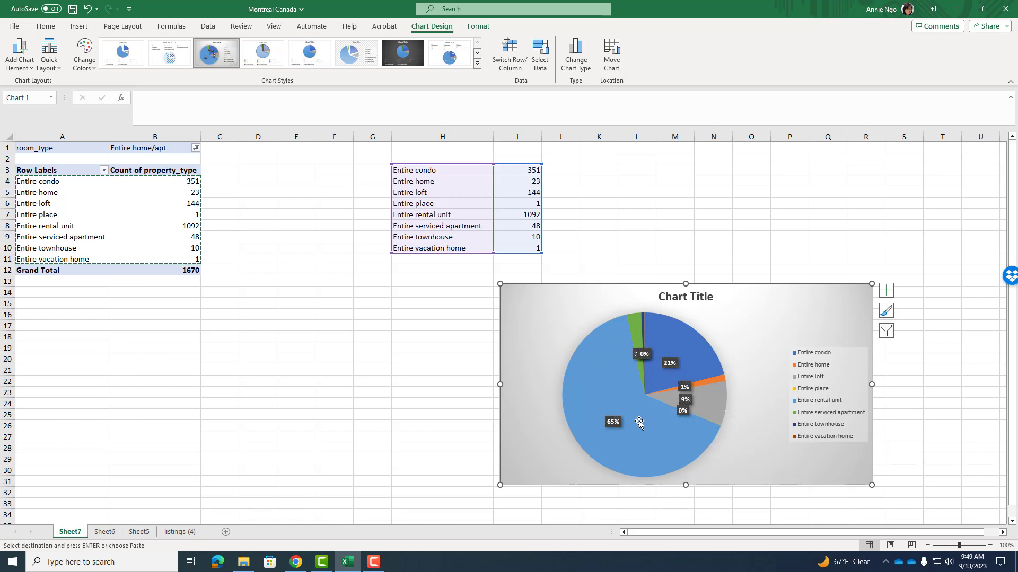
pyautogui.moveTo(639, 423)
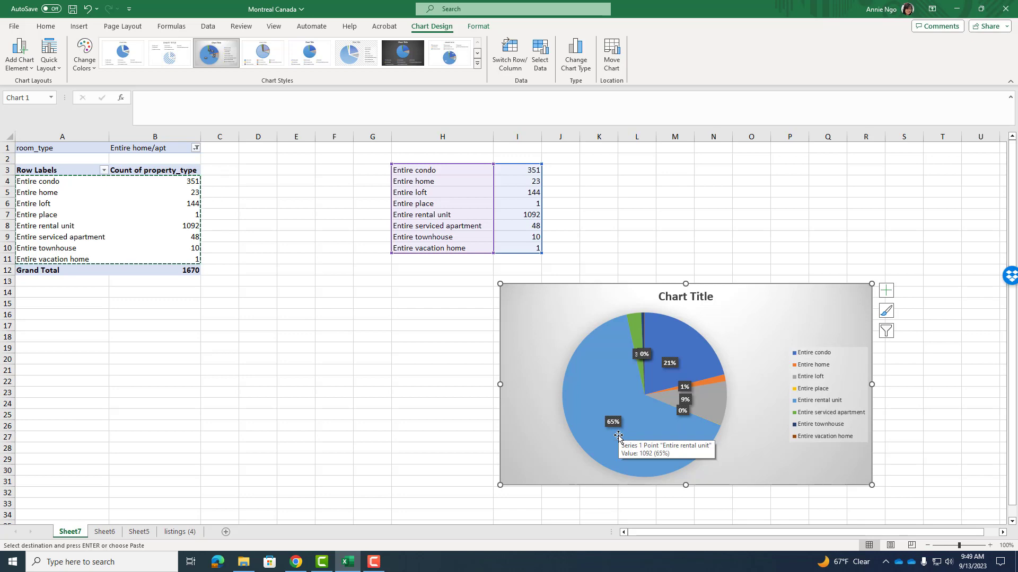
pyautogui.click(470, 415)
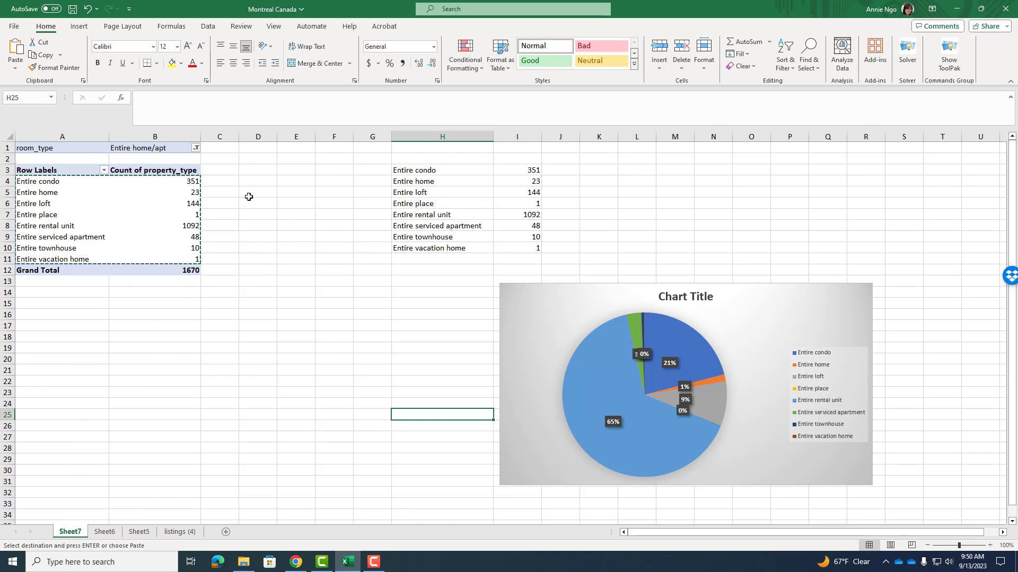
# Step: Enter 'n or sample size' in C12 beside the 1670 grand total
pyautogui.click(229, 270)
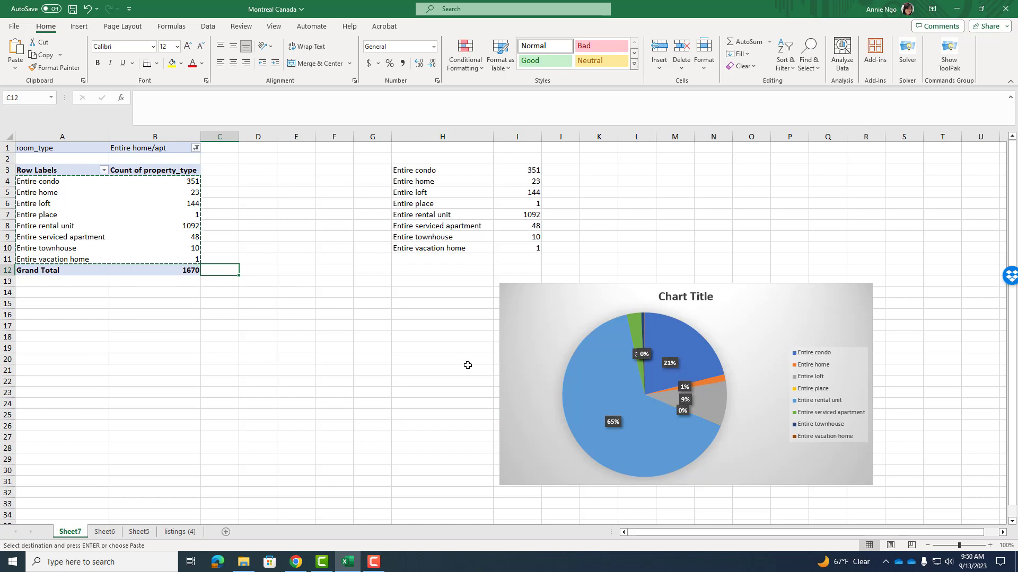
pyautogui.write('n or sample size')
pyautogui.press('Return')
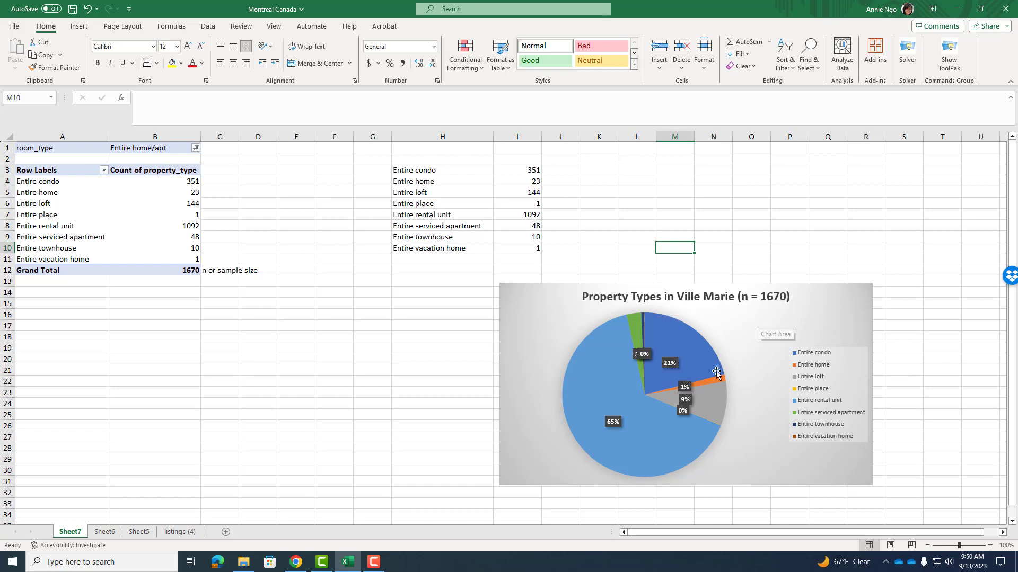
pyautogui.click(692, 356)
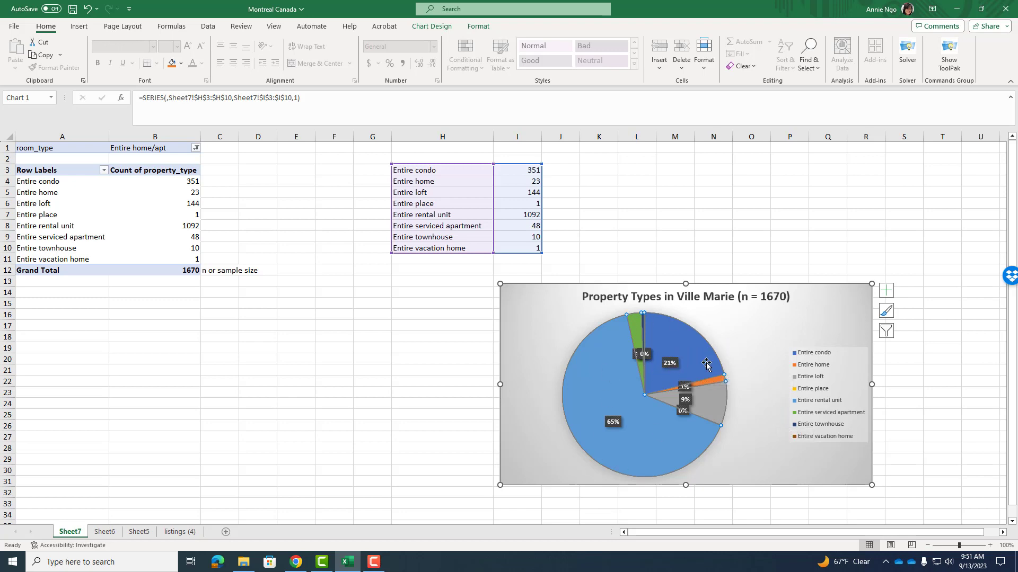
# Step: Set the pie's percentage labels to 16 pt and drag the chart larger toward the upper left
pyautogui.click(674, 362)
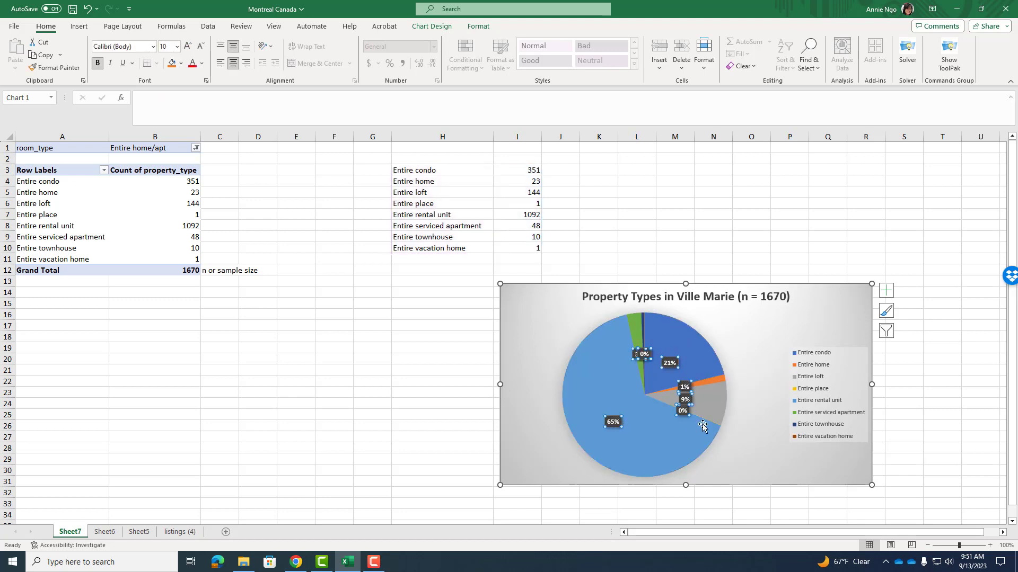
pyautogui.click(187, 47)
pyautogui.click(188, 47)
pyautogui.click(187, 47)
pyautogui.click(188, 47)
pyautogui.click(177, 46)
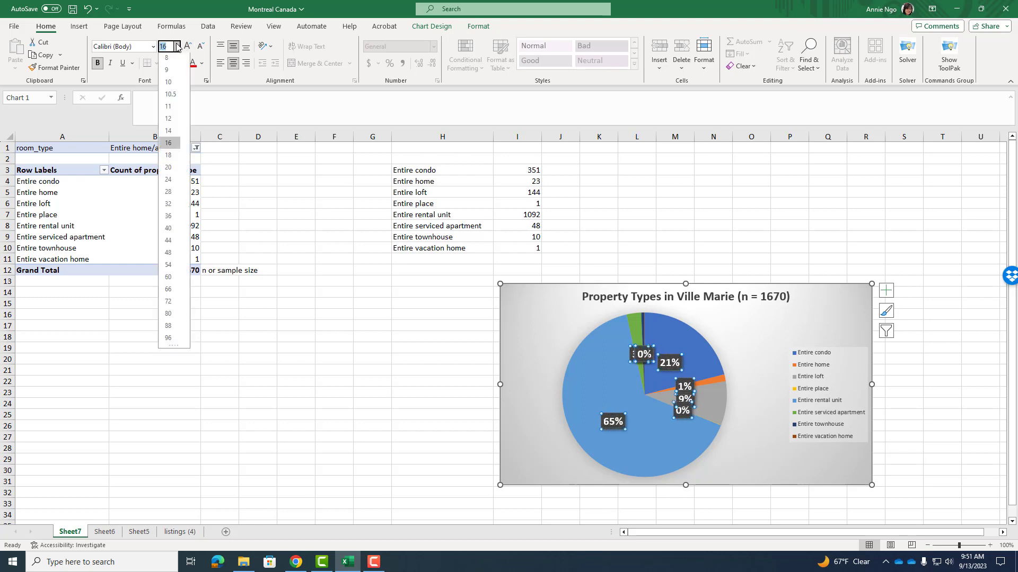
pyautogui.click(167, 170)
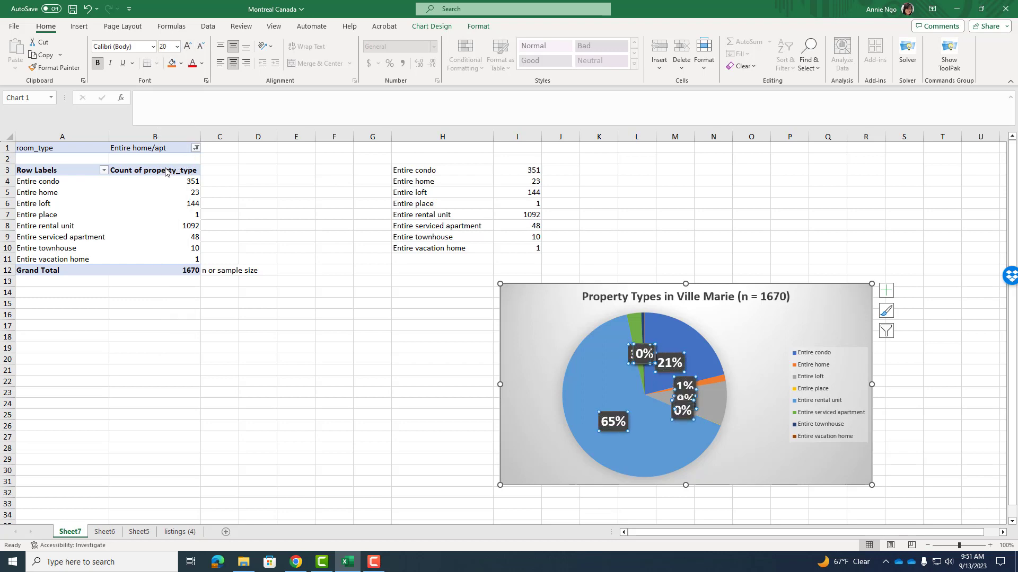
pyautogui.click(200, 46)
pyautogui.click(200, 46)
pyautogui.moveTo(499, 286); pyautogui.dragTo(365, 223)
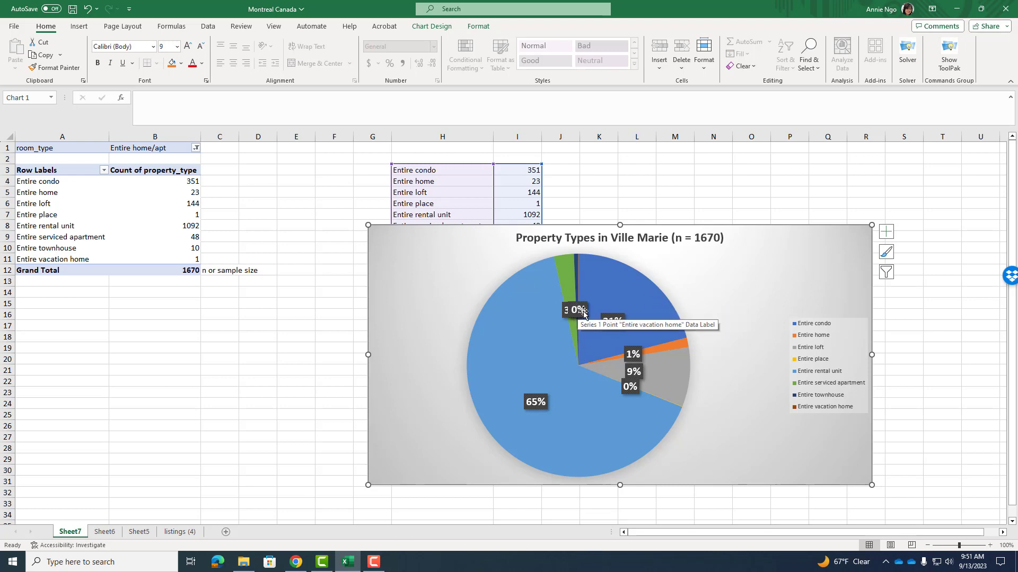
# Step: Set the pie series' first-slice angle to 41° in Format Data Series
pyautogui.rightClick(634, 291)
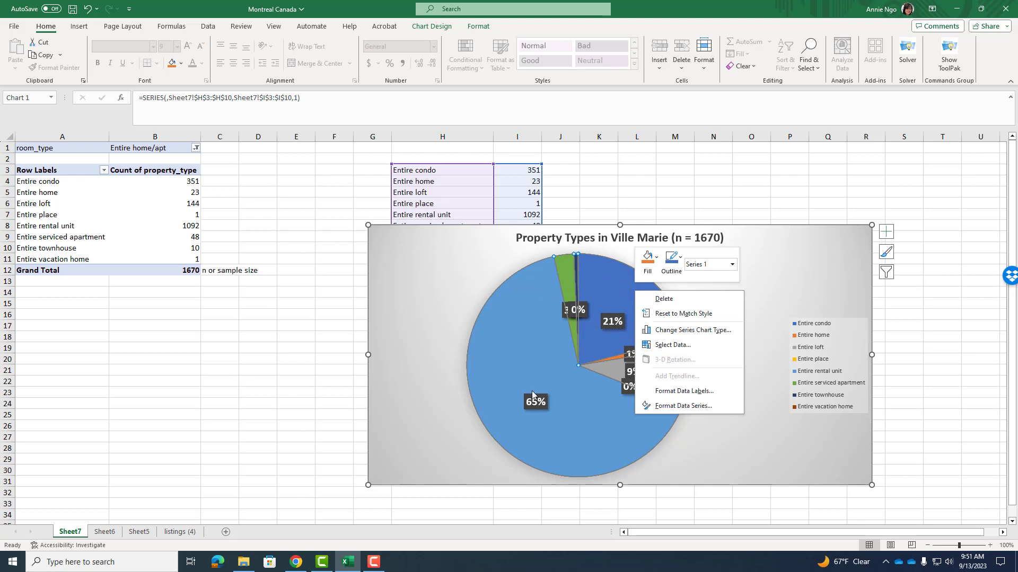
pyautogui.click(672, 408)
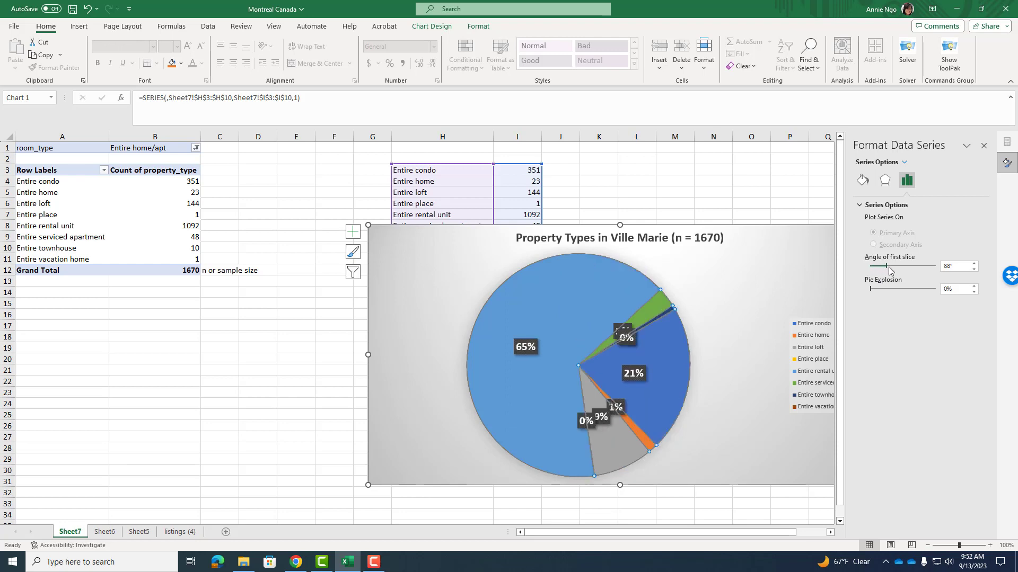
pyautogui.moveTo(890, 269); pyautogui.dragTo(878, 271)
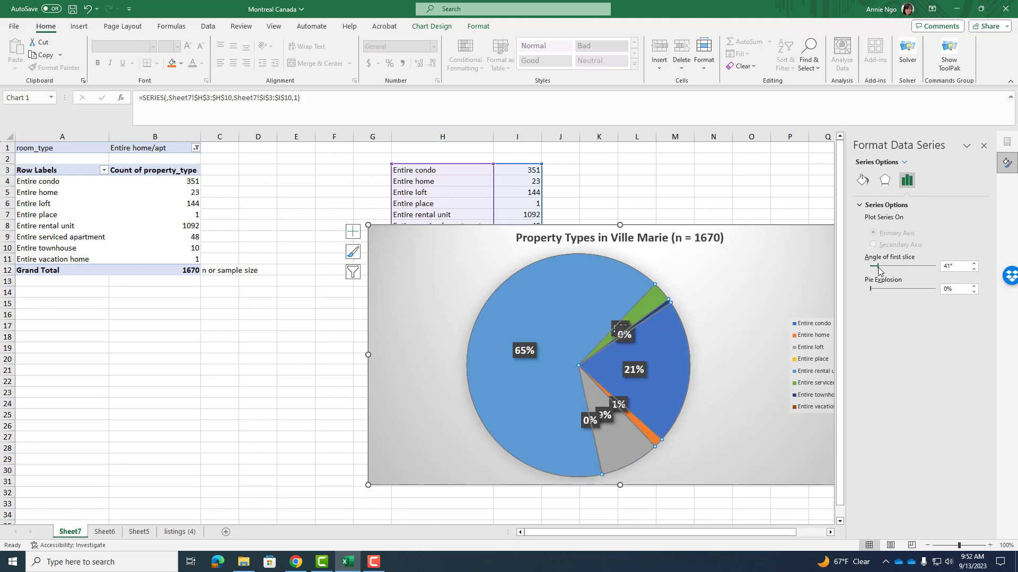
pyautogui.click(698, 424)
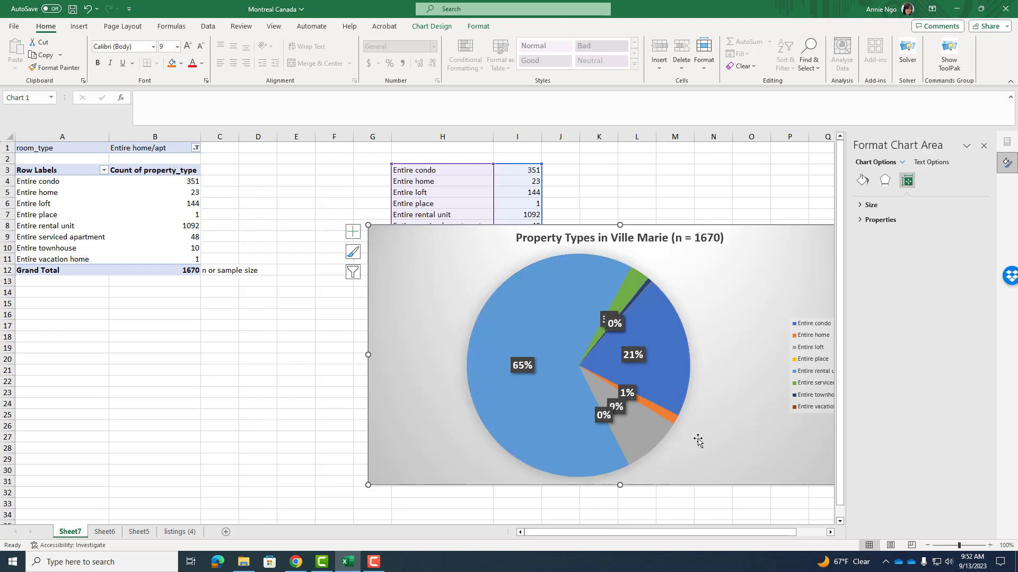
# Step: Reposition the overlapping 0%, 1%, 3% and 9% slice labels so each is readable
pyautogui.click(617, 325)
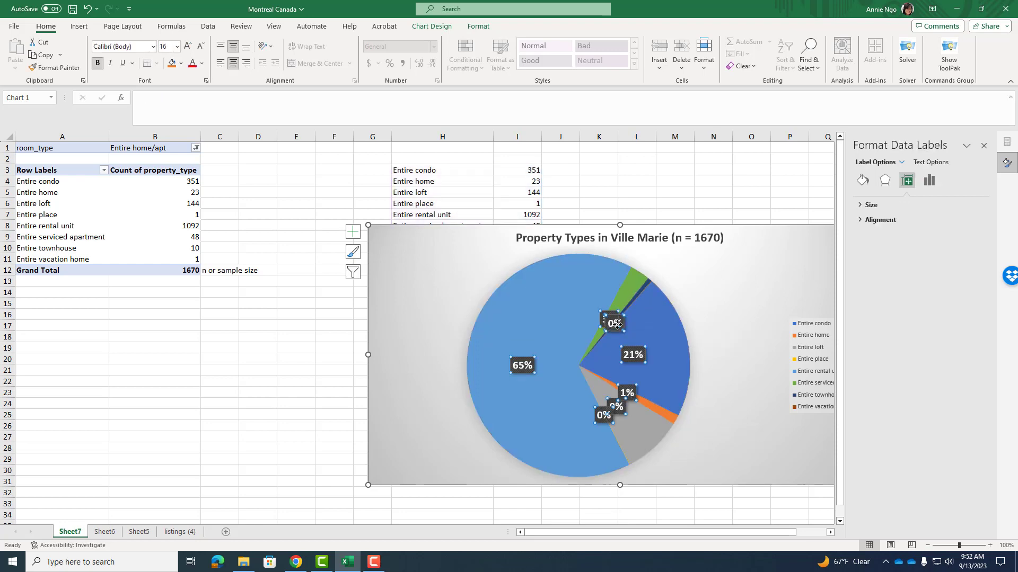
pyautogui.click(617, 329)
pyautogui.moveTo(621, 316); pyautogui.dragTo(640, 302)
pyautogui.click(614, 325)
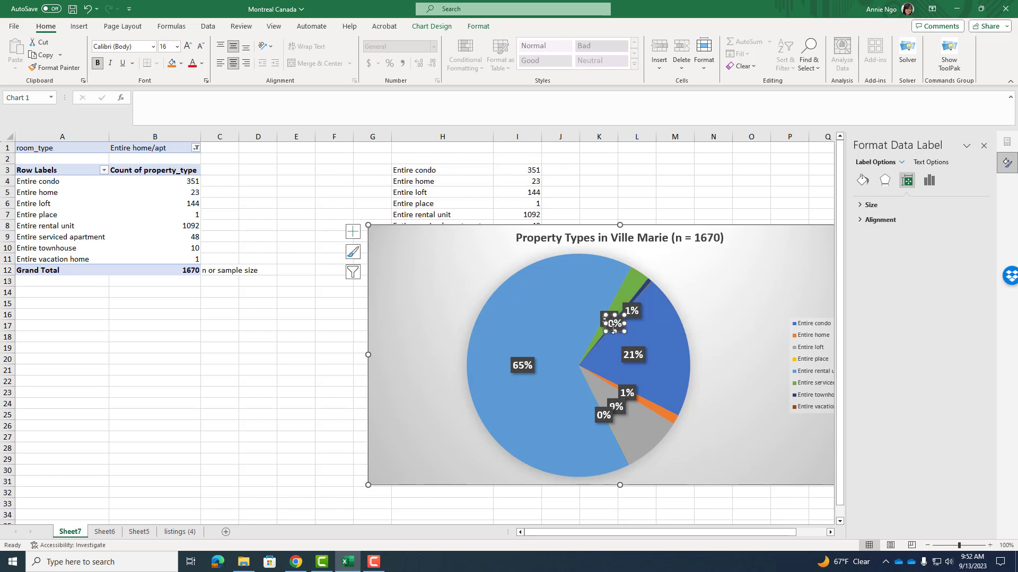
pyautogui.click(623, 414)
pyautogui.moveTo(622, 413); pyautogui.dragTo(640, 430)
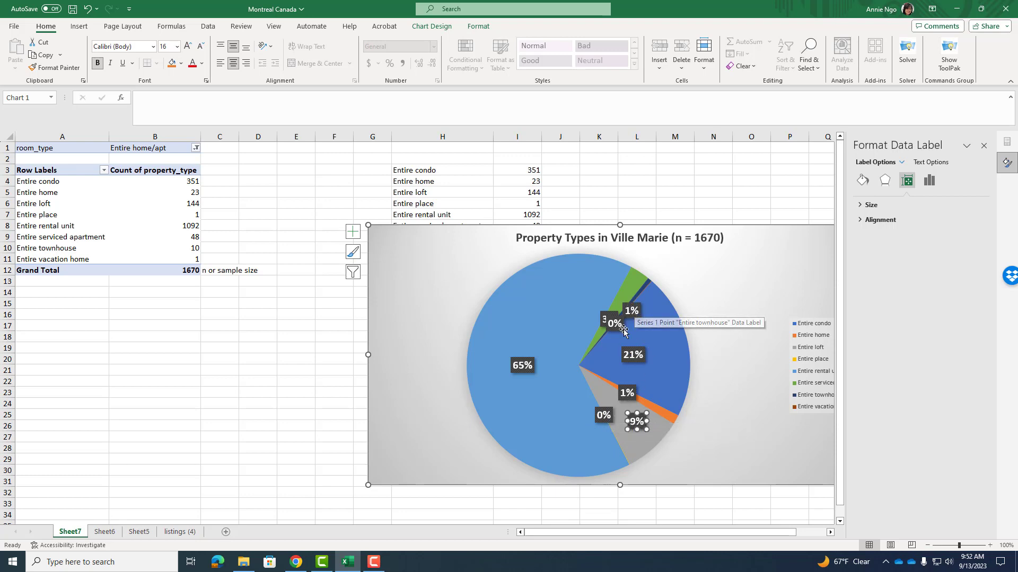
pyautogui.click(602, 315)
pyautogui.moveTo(599, 310); pyautogui.dragTo(620, 274)
pyautogui.click(612, 324)
pyautogui.moveTo(610, 315); pyautogui.dragTo(606, 318)
# Step: Deselect the pie chart and close the formatting pane
pyautogui.click(686, 356)
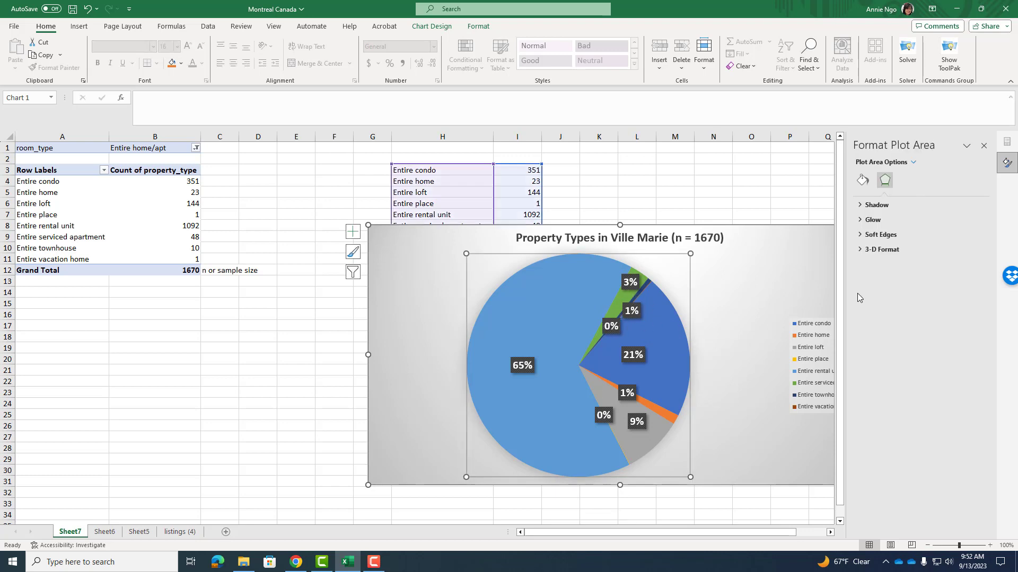
pyautogui.press('Down')
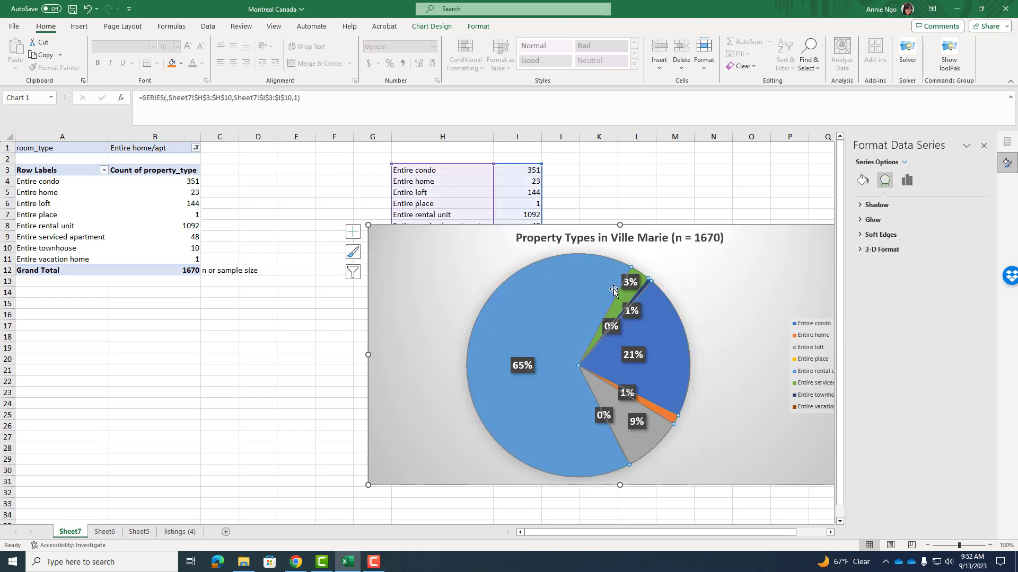
pyautogui.click(735, 507)
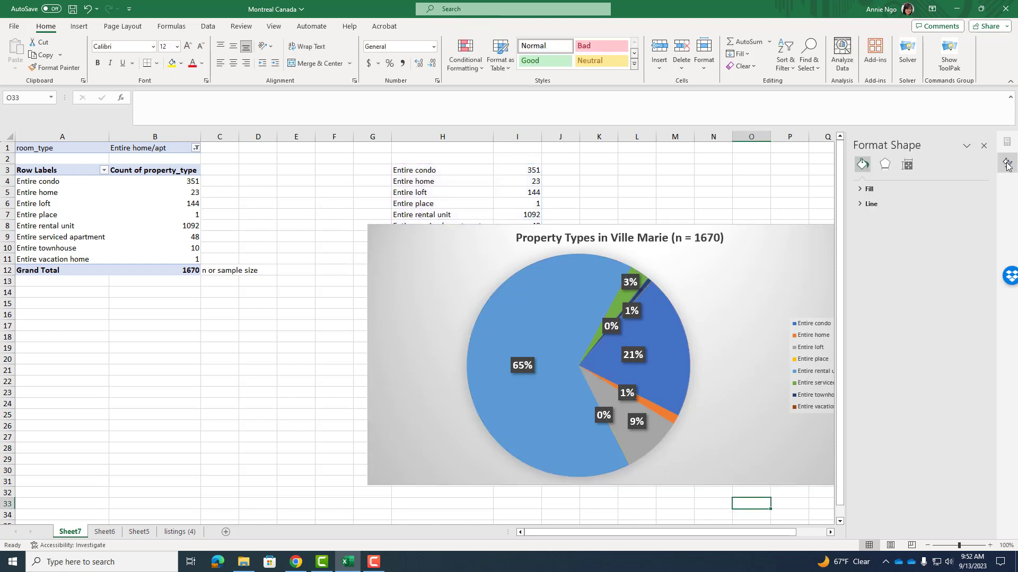
pyautogui.click(983, 146)
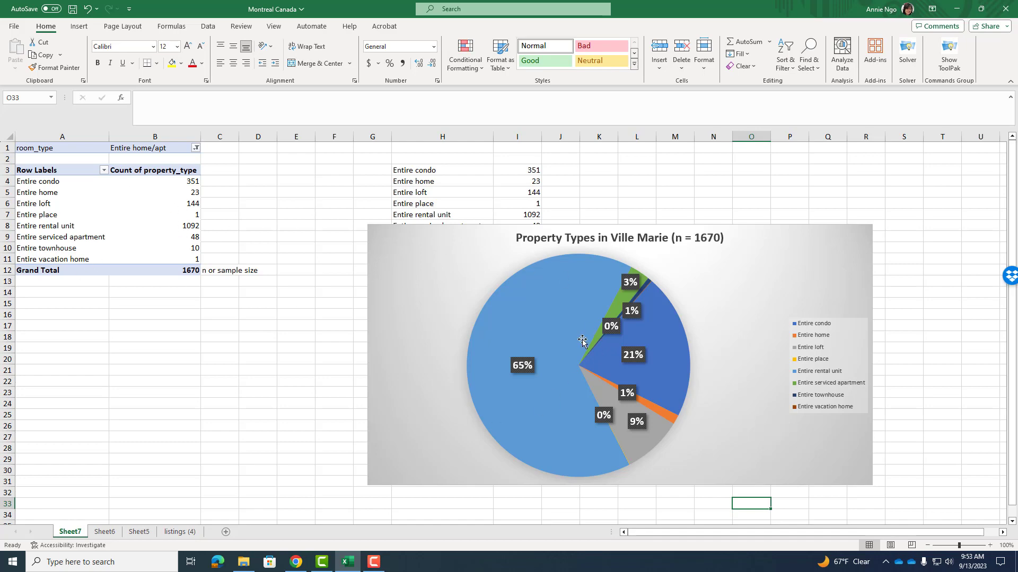
# Step: On Sheet5, add price to the pivot values, summarized as Average beside the neighbourhood counts
pyautogui.click(139, 532)
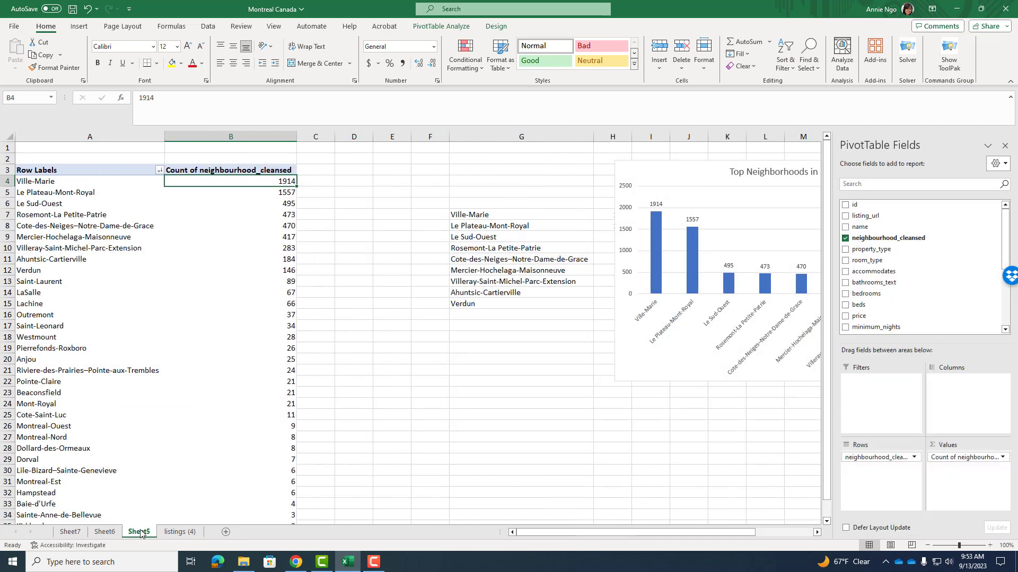
pyautogui.click(583, 448)
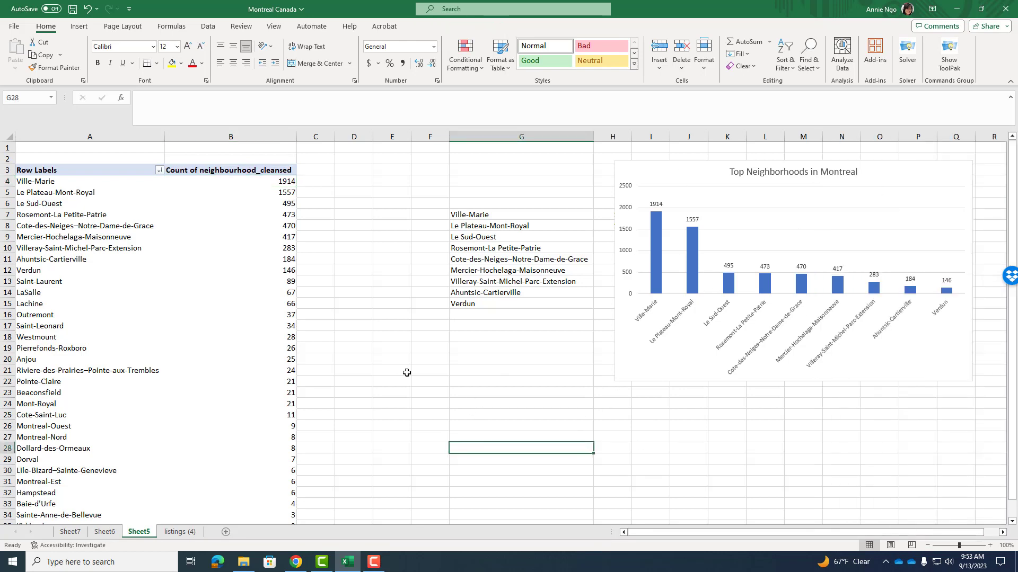
pyautogui.click(84, 195)
pyautogui.click(88, 205)
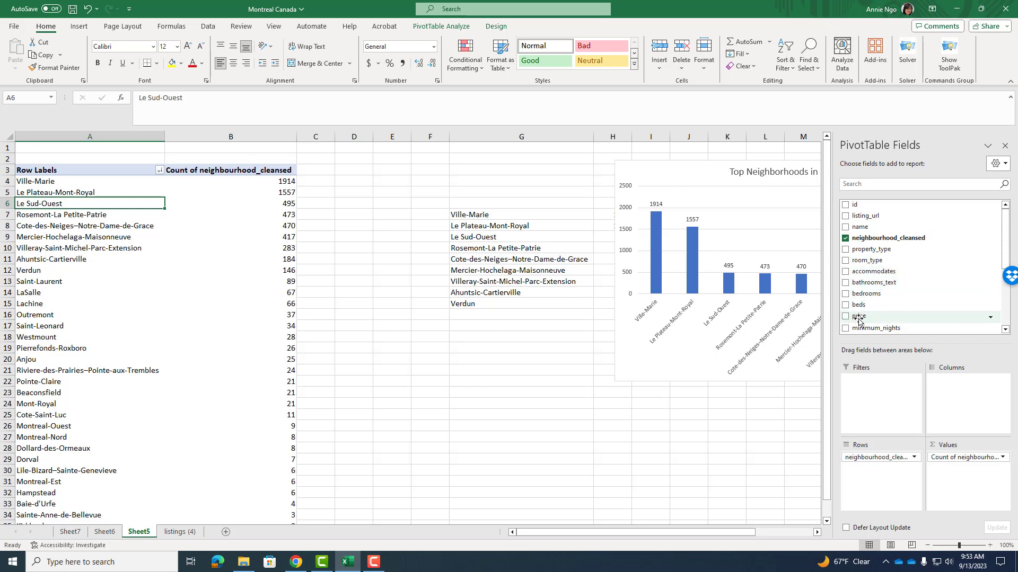
pyautogui.moveTo(857, 318); pyautogui.dragTo(973, 479)
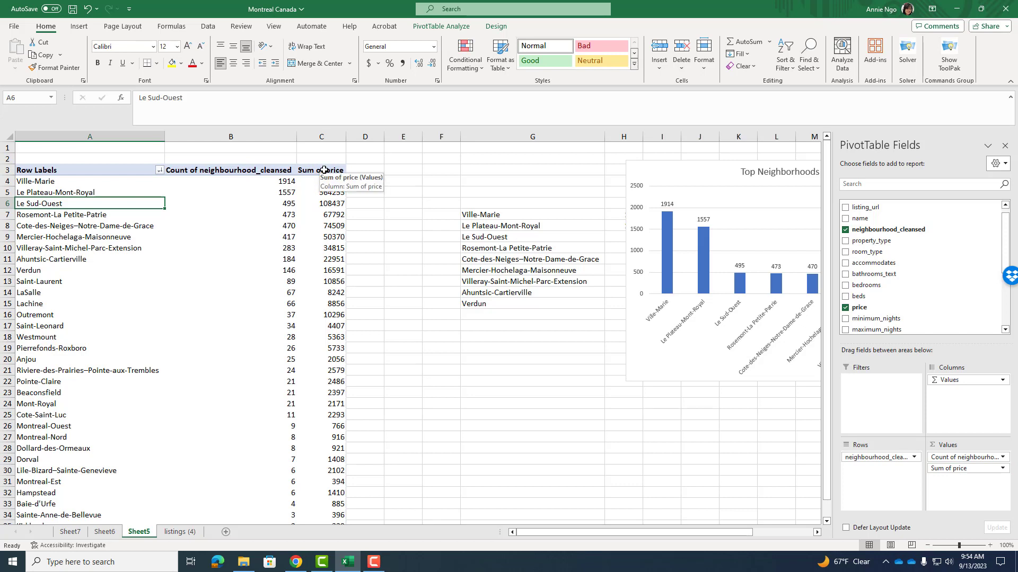
pyautogui.doubleClick(324, 171)
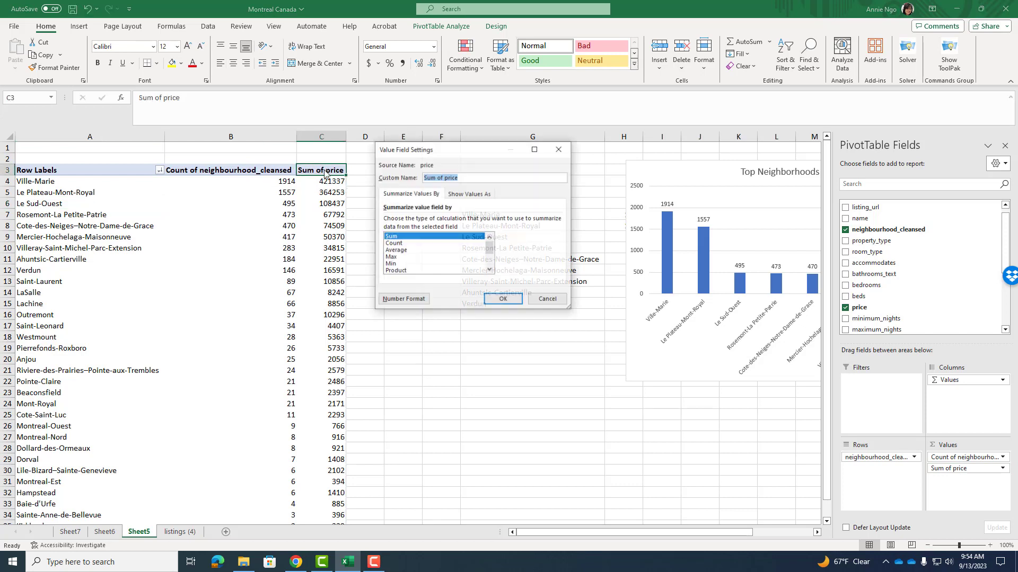
pyautogui.click(397, 251)
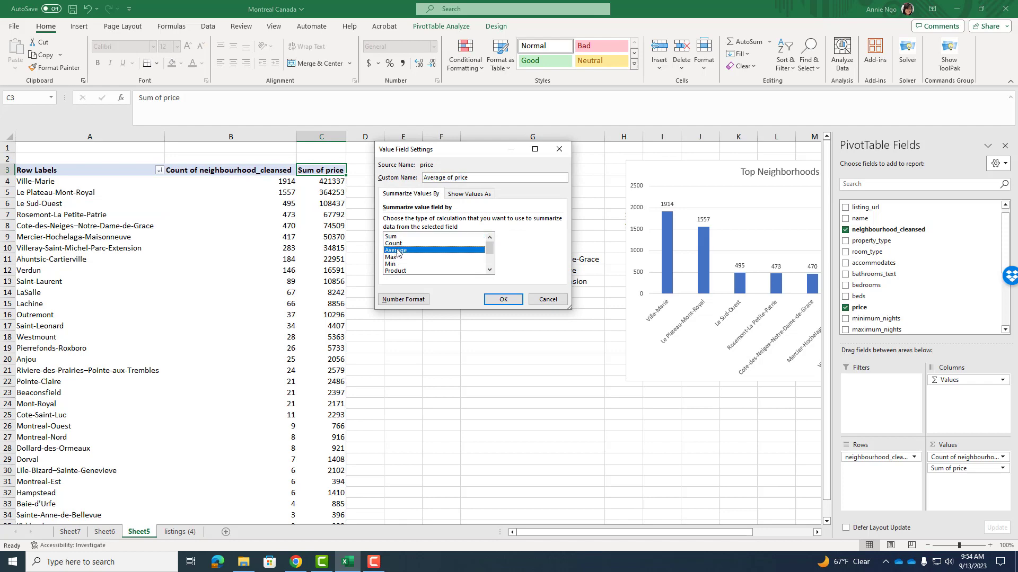
pyautogui.click(500, 301)
pyautogui.click(416, 337)
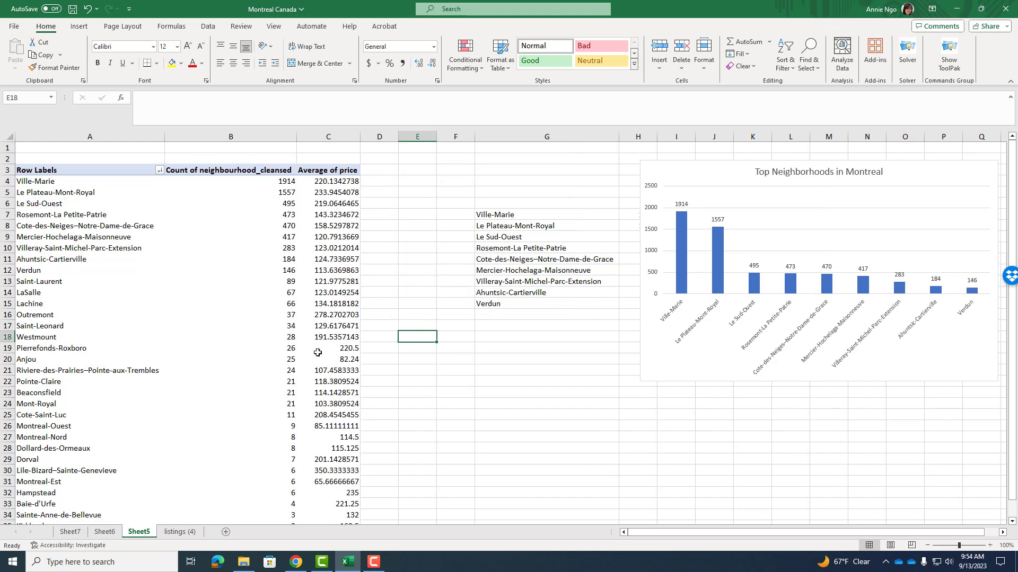
# Step: Remove Count of neighbourhood_cleansed from the pivot values
pyautogui.click(323, 272)
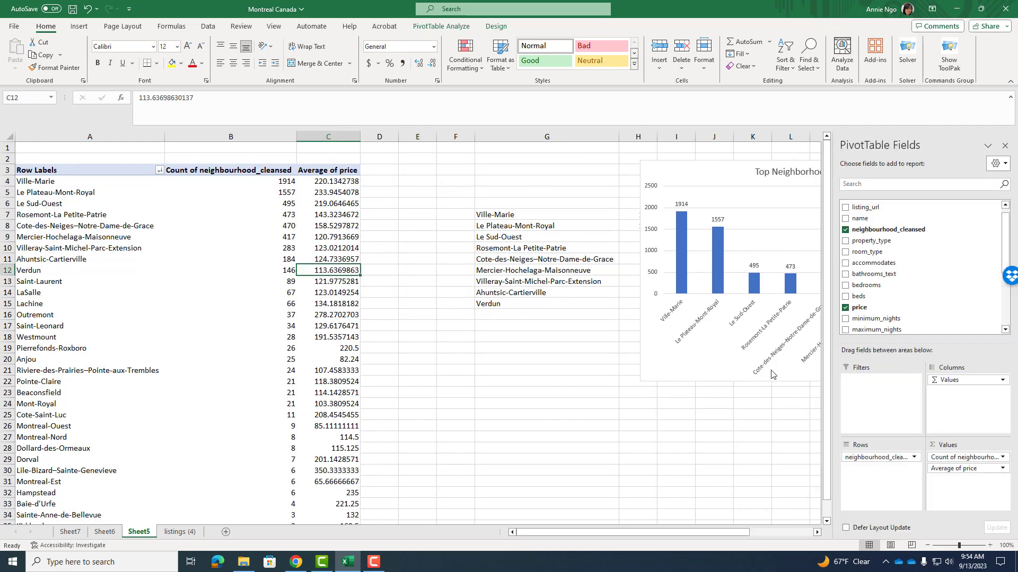
pyautogui.click(242, 257)
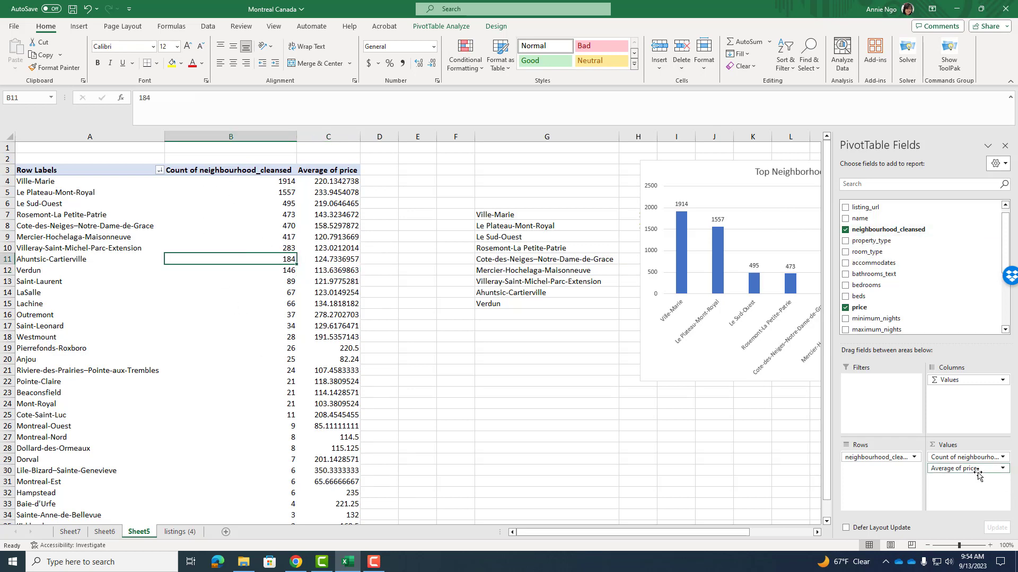
pyautogui.moveTo(962, 459); pyautogui.dragTo(870, 241)
pyautogui.click(331, 371)
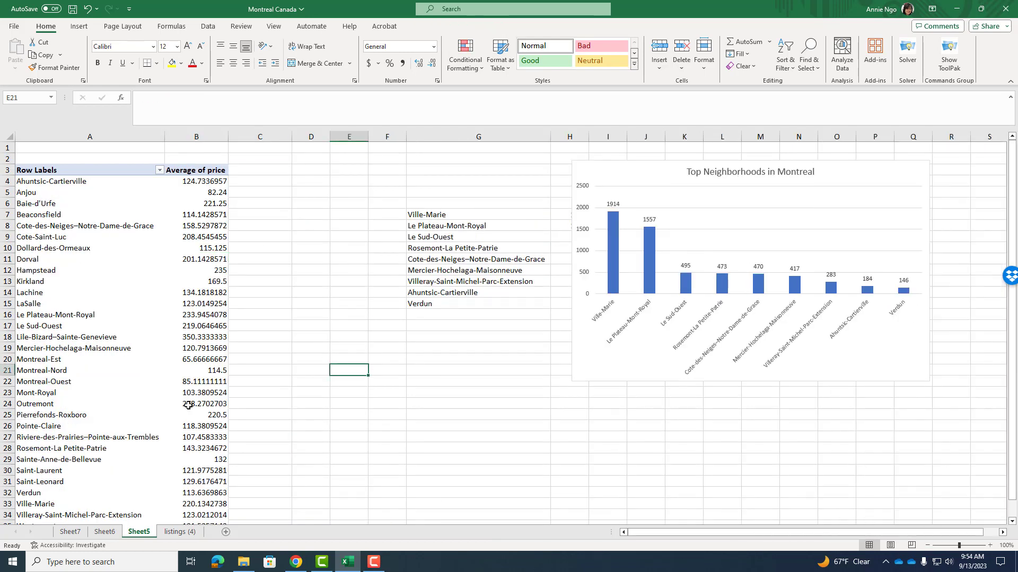
# Step: Apply Comma Style to column B so average prices show two decimals
pyautogui.click(259, 237)
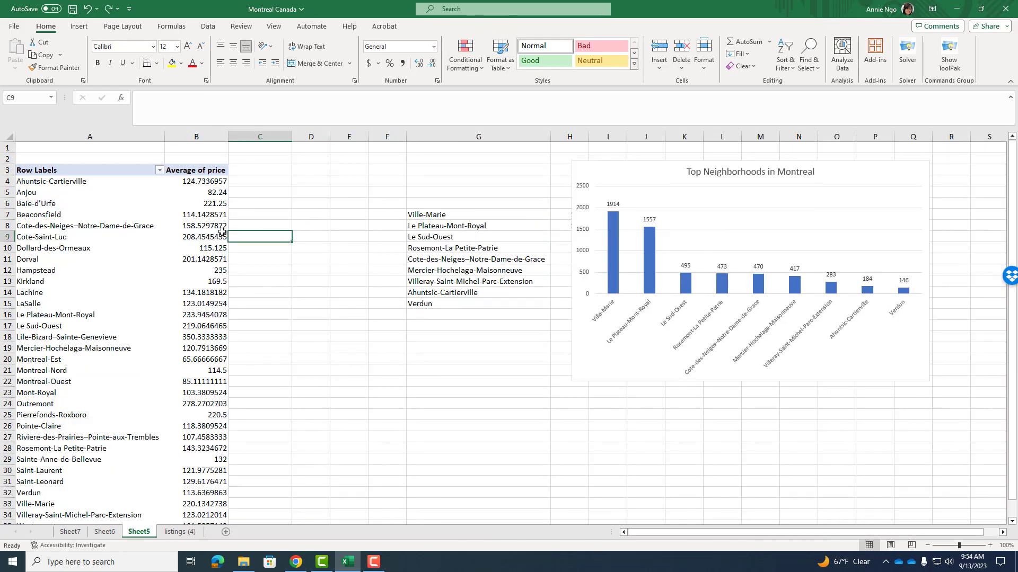
pyautogui.click(199, 136)
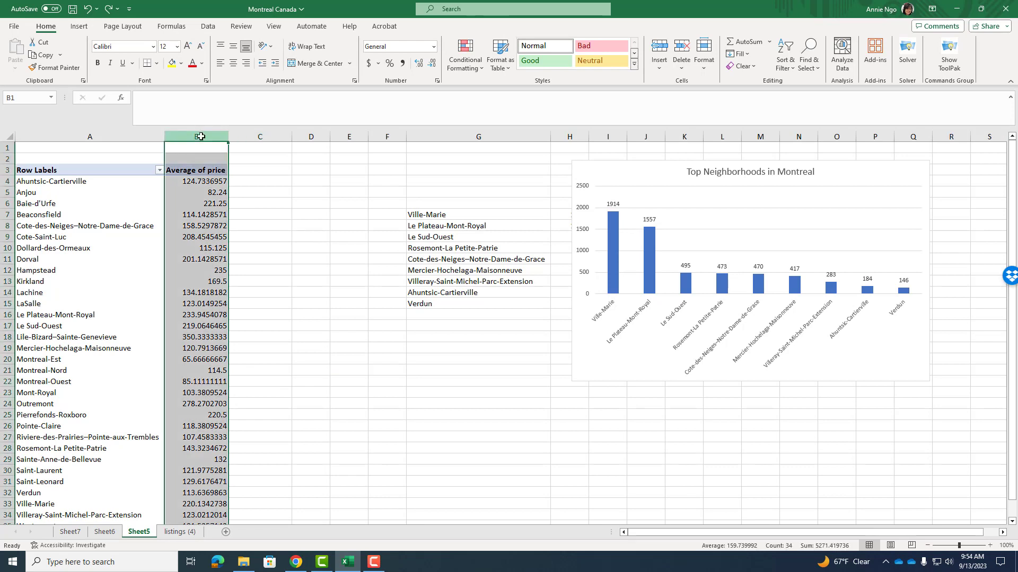
pyautogui.click(404, 64)
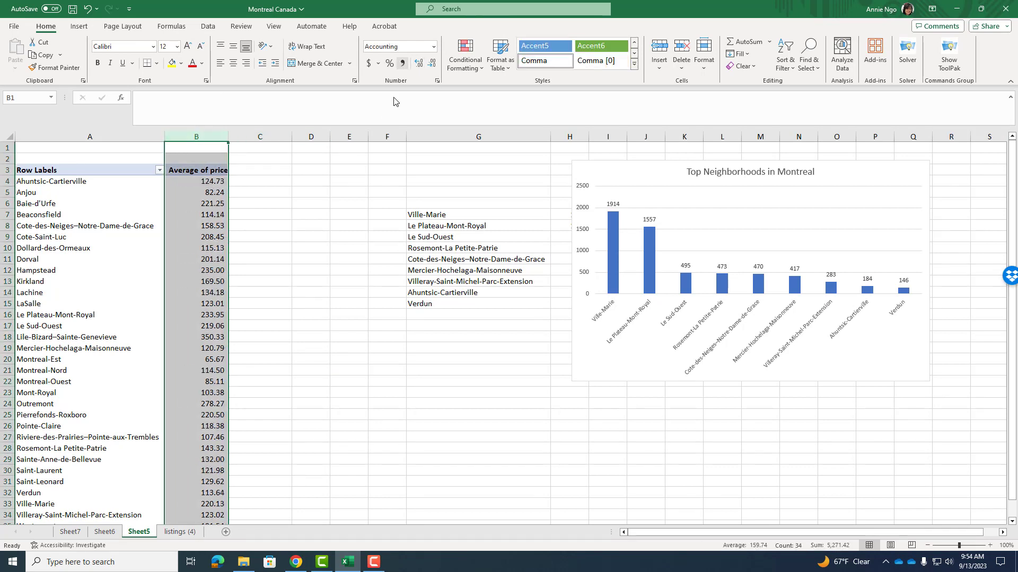
pyautogui.click(296, 337)
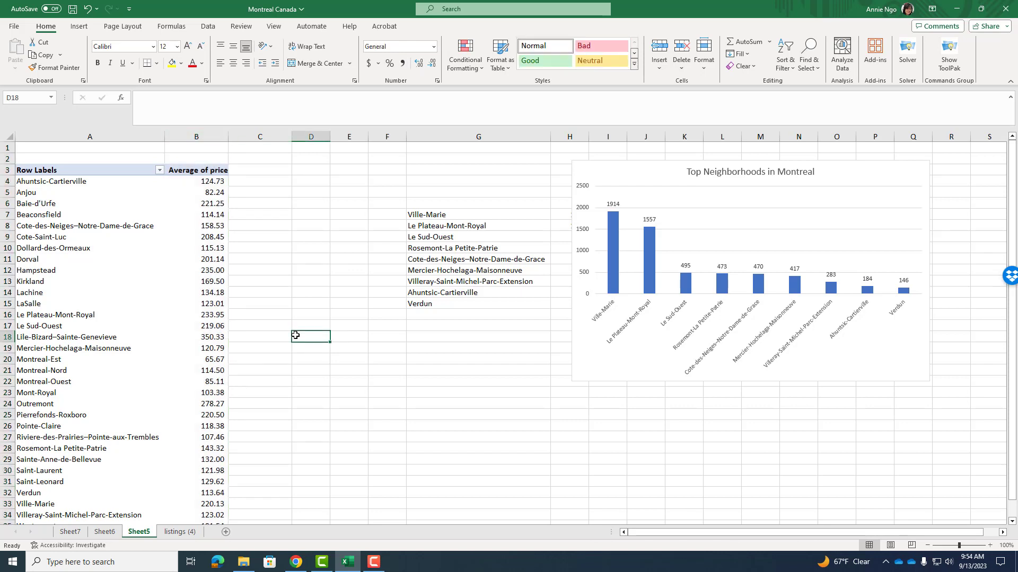
# Step: Sort the pivot's neighbourhoods by Average of price, largest to smallest
pyautogui.rightClick(208, 219)
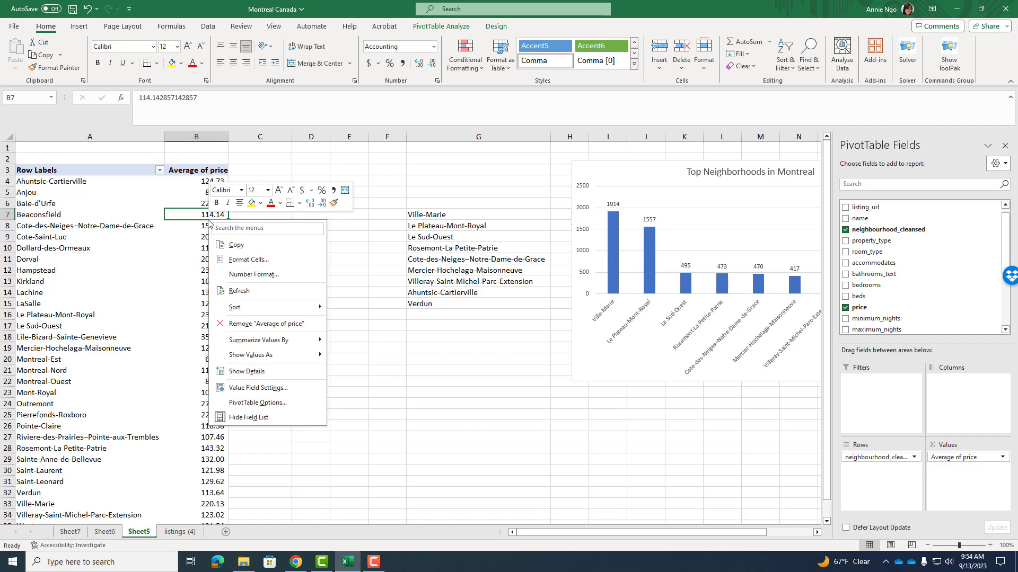
pyautogui.moveTo(244, 310)
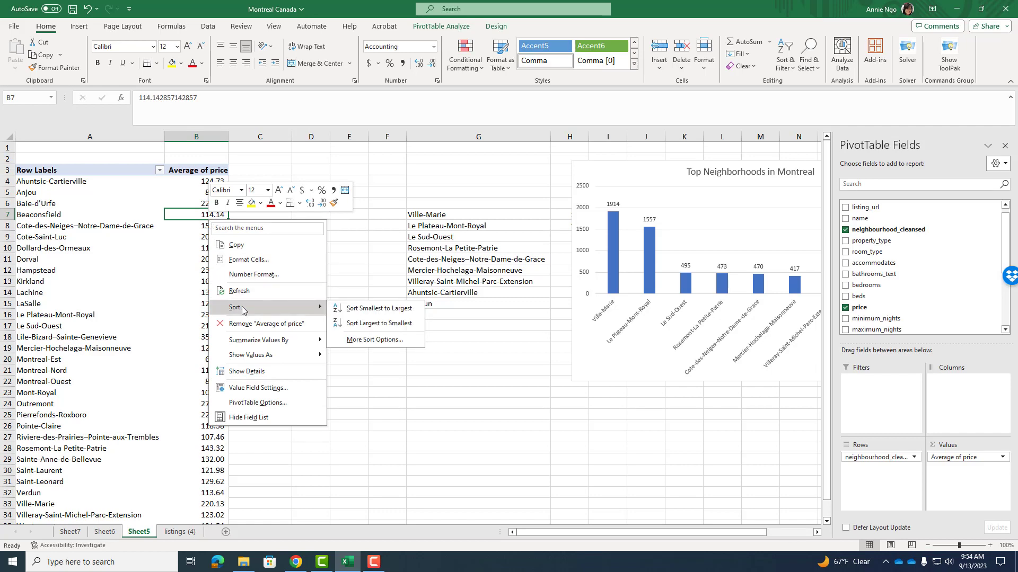
pyautogui.click(352, 325)
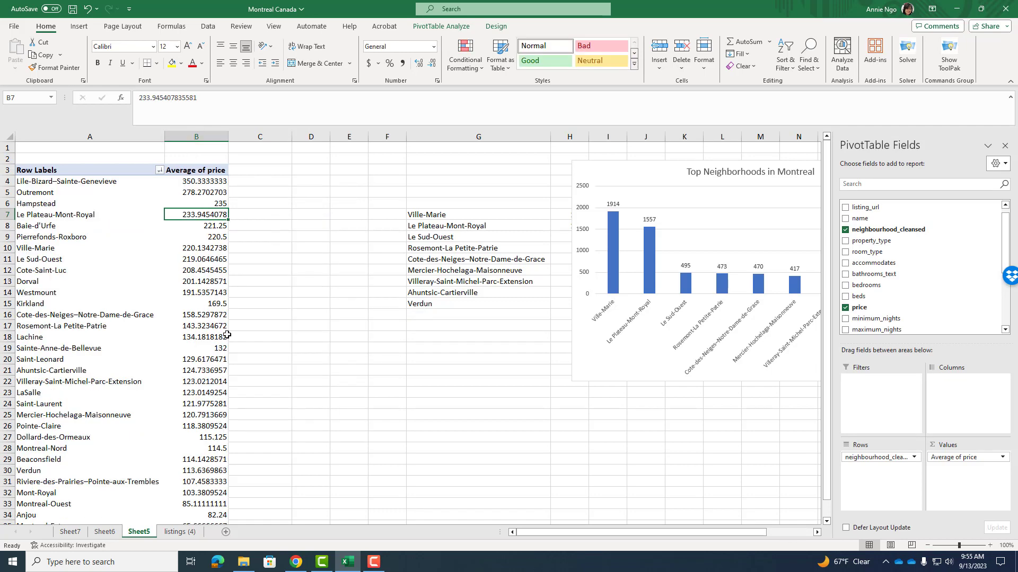
# Step: Reapply Comma Style to column B and select the top ten neighbourhoods with prices
pyautogui.click(198, 137)
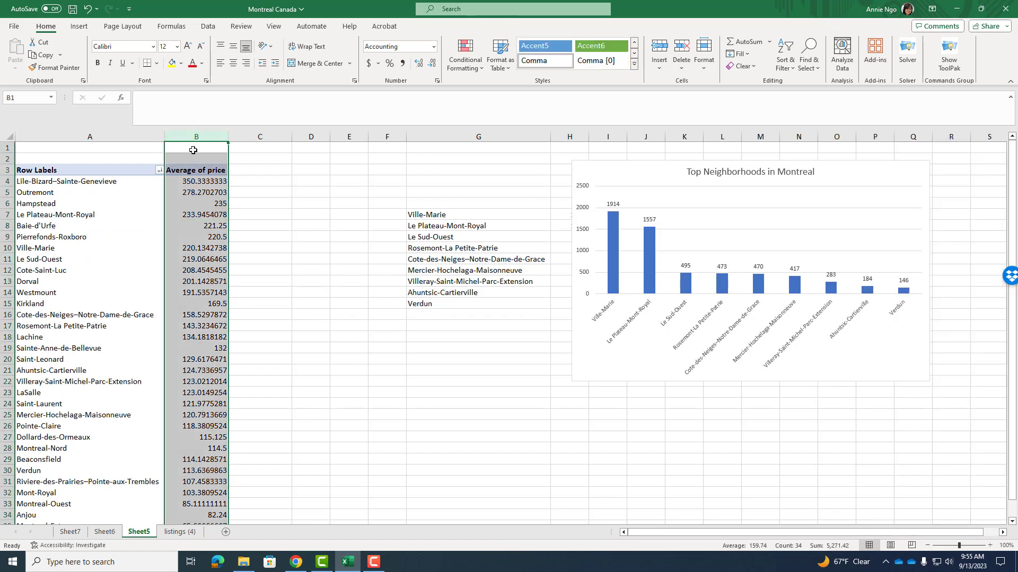
pyautogui.click(403, 65)
pyautogui.click(329, 267)
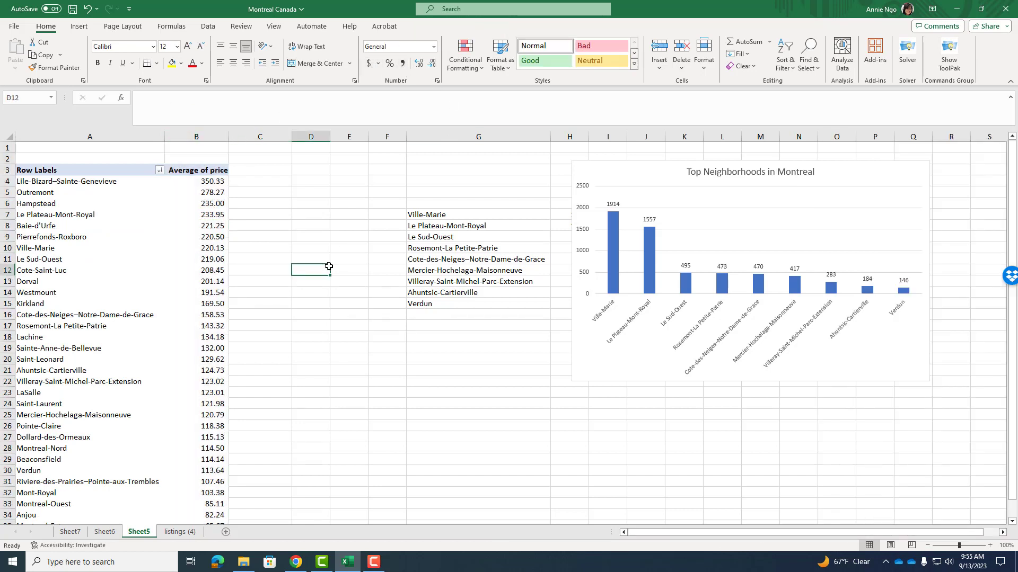
pyautogui.moveTo(62, 182); pyautogui.dragTo(193, 280)
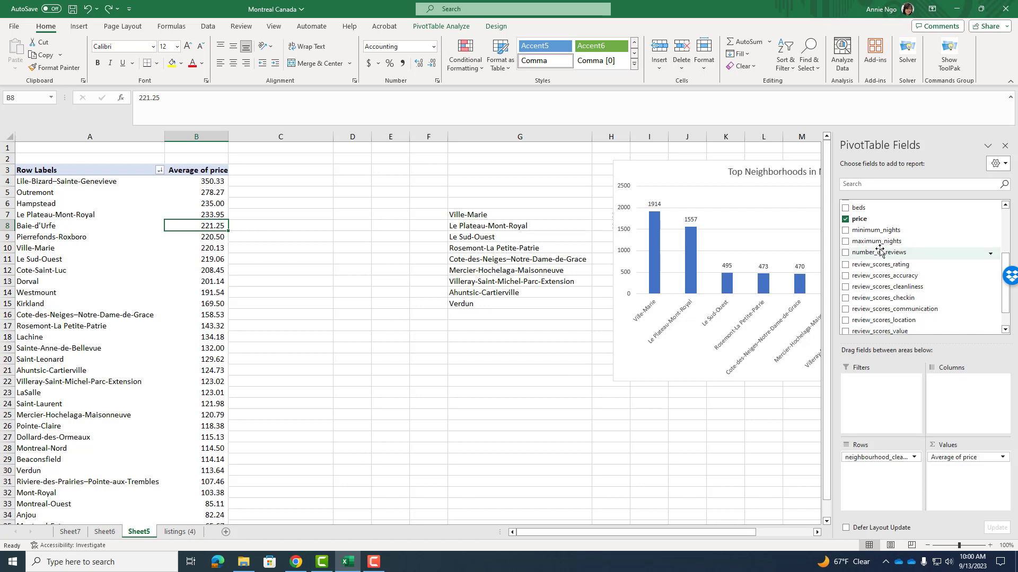
# Step: Add Sum of number_of_reviews to the pivot and sort it largest to smallest
pyautogui.moveTo(874, 256); pyautogui.dragTo(972, 482)
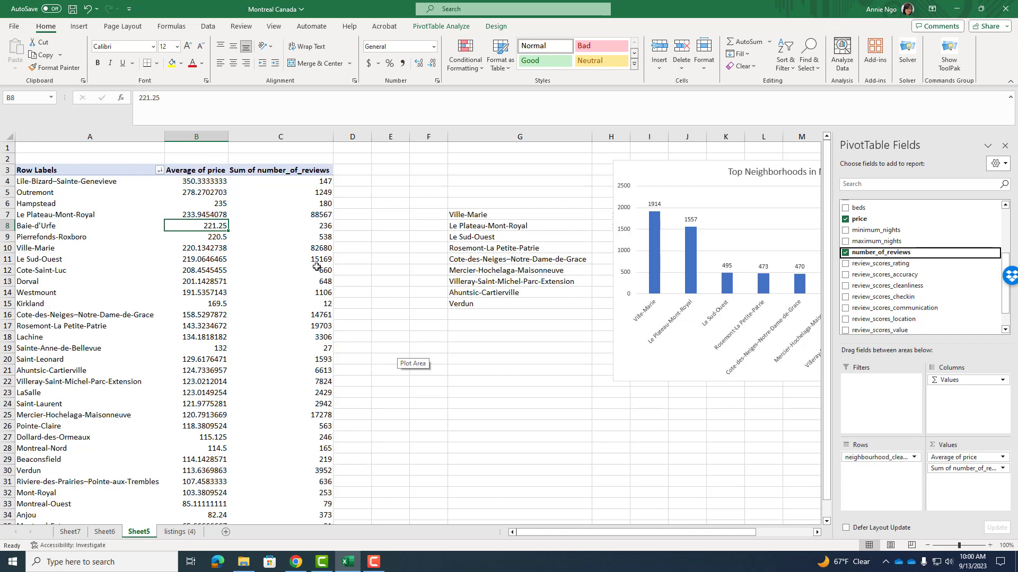
pyautogui.moveTo(311, 253)
pyautogui.moveTo(318, 214)
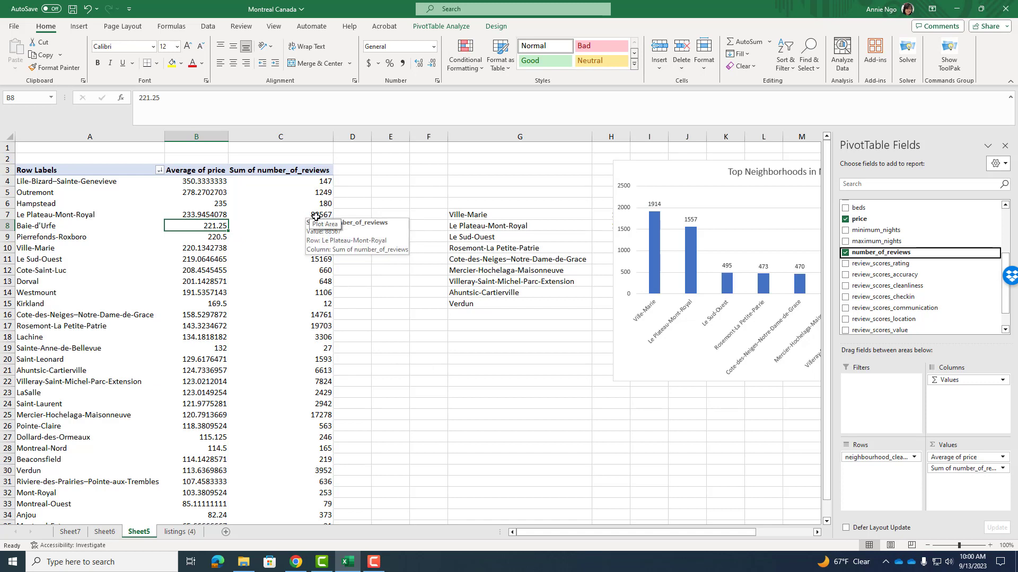
pyautogui.rightClick(313, 209)
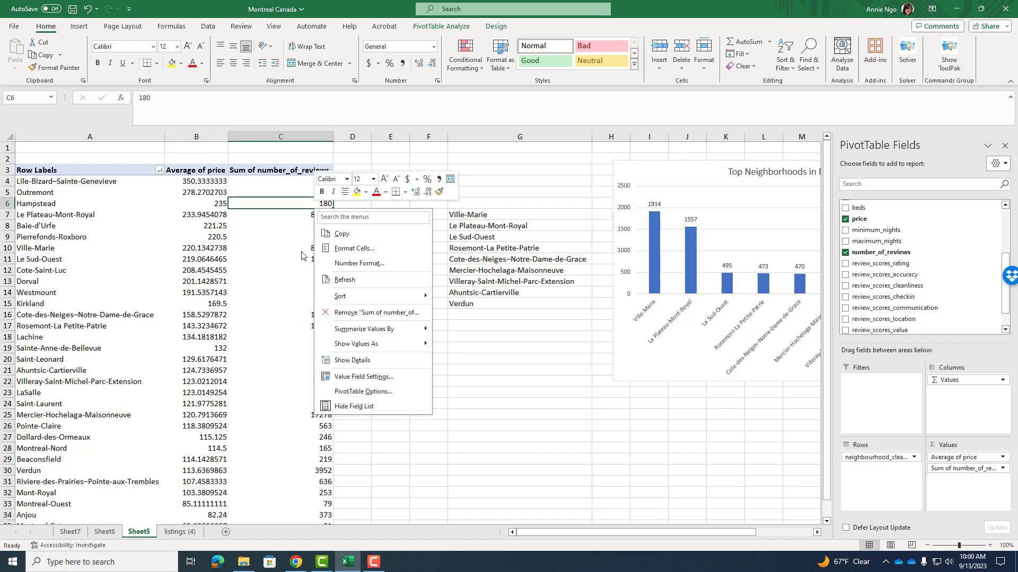
pyautogui.moveTo(359, 296)
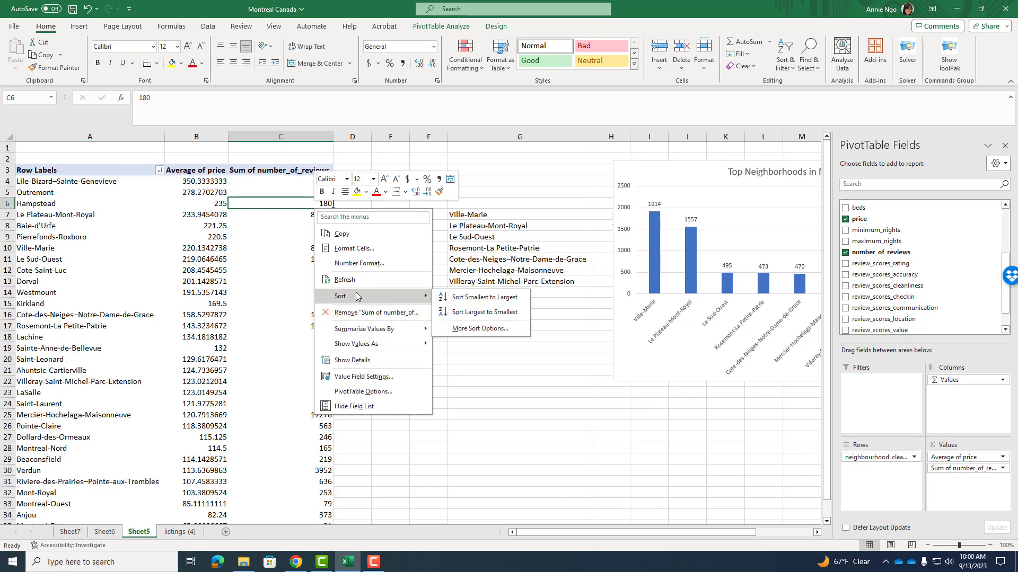
pyautogui.click(461, 312)
pyautogui.click(429, 381)
# Step: Fill the top six review totals (C4:C9) and neighbourhood names (A4:A9) yellow
pyautogui.moveTo(313, 183); pyautogui.dragTo(317, 237)
pyautogui.click(171, 64)
pyautogui.moveTo(133, 183); pyautogui.dragTo(140, 237)
pyautogui.click(171, 63)
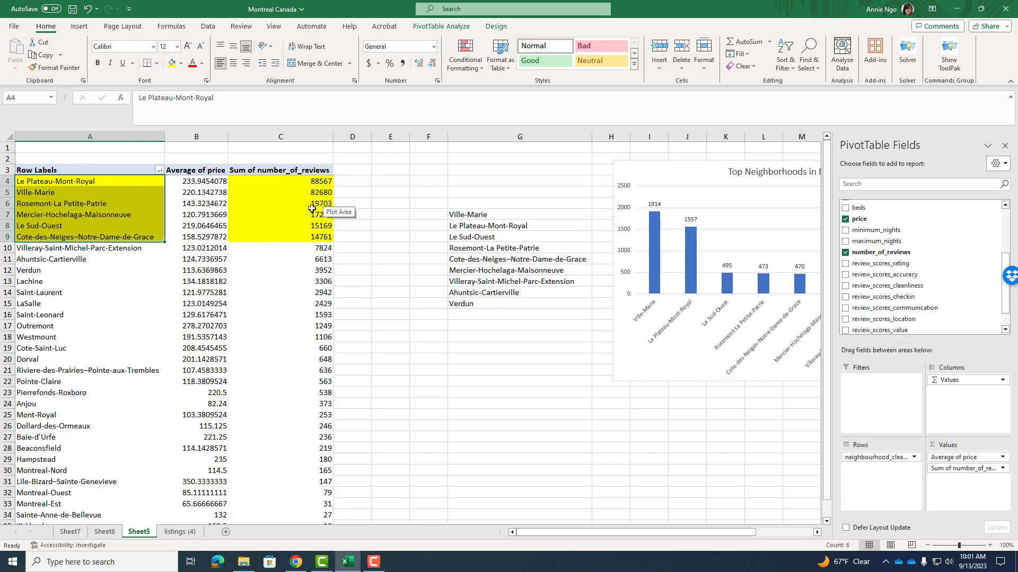
pyautogui.moveTo(321, 228)
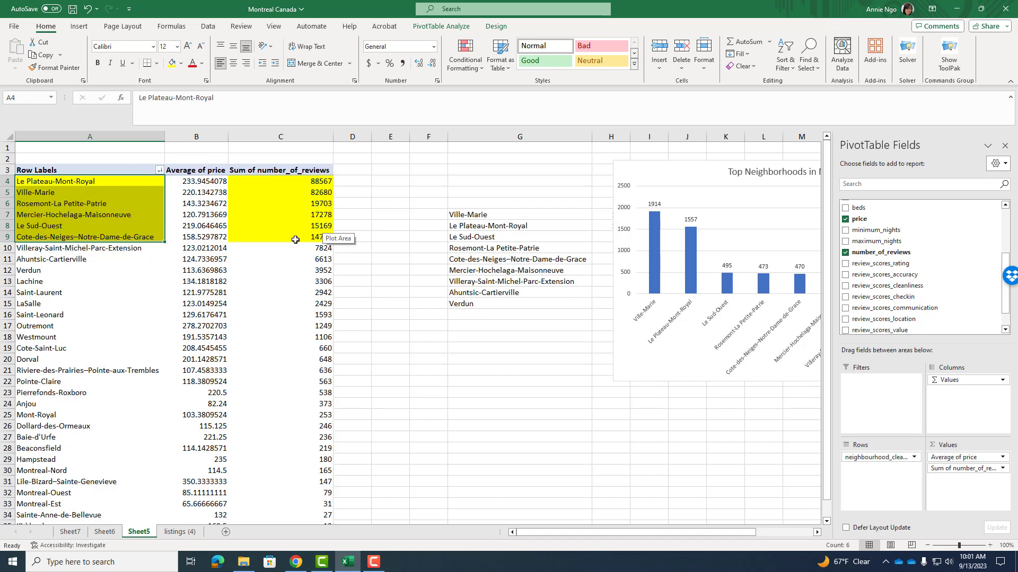
pyautogui.moveTo(295, 240)
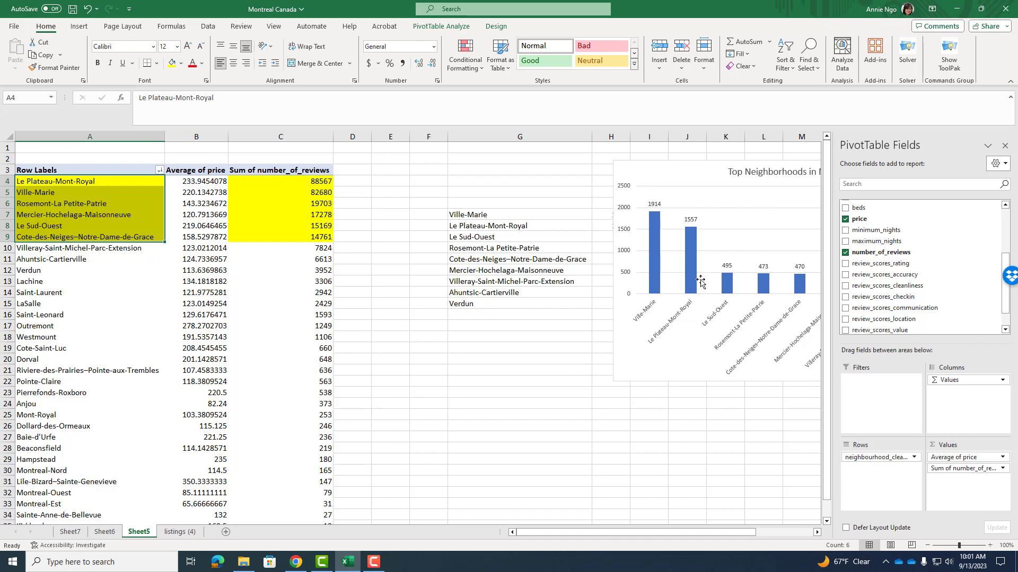
# Step: Move from Sheet6 and Sheet7 to the listings (4) raw data sheet
pyautogui.click(105, 533)
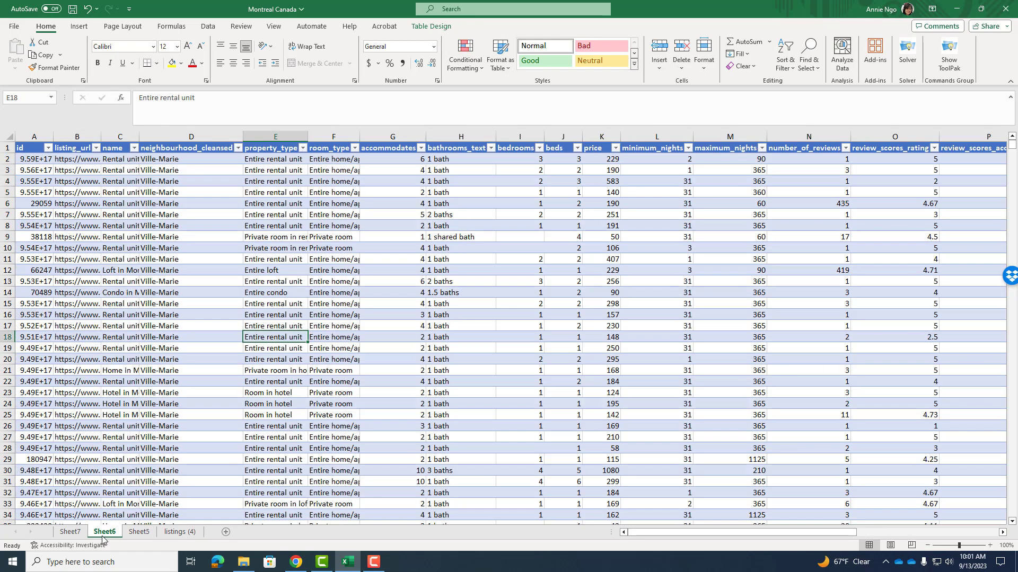
pyautogui.click(75, 532)
pyautogui.click(231, 338)
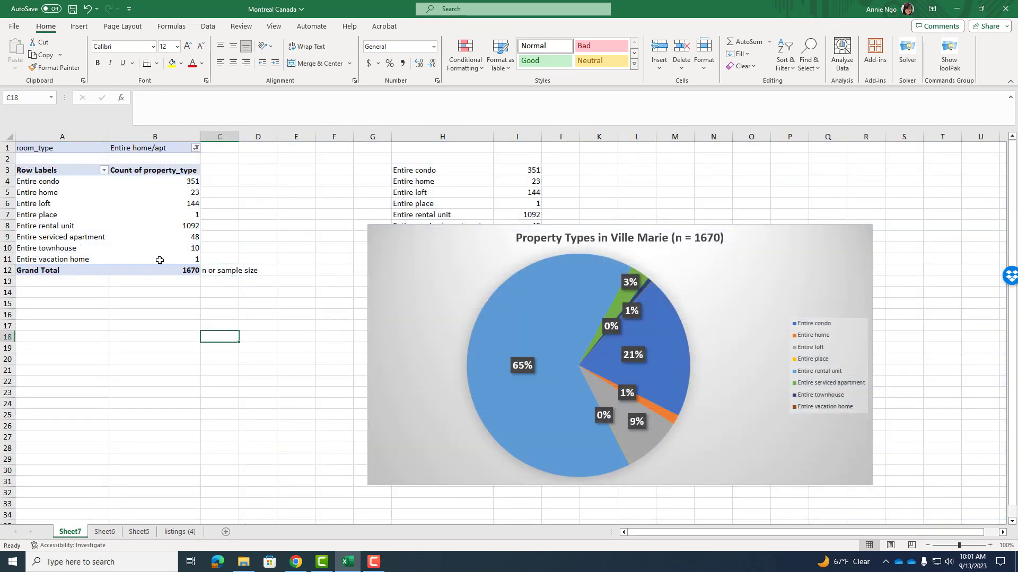
pyautogui.click(179, 533)
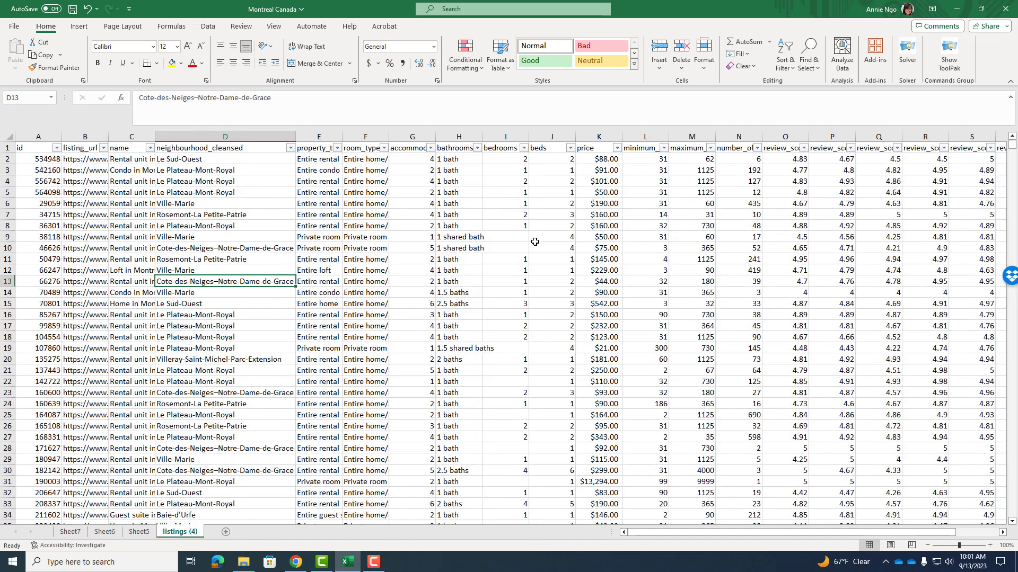